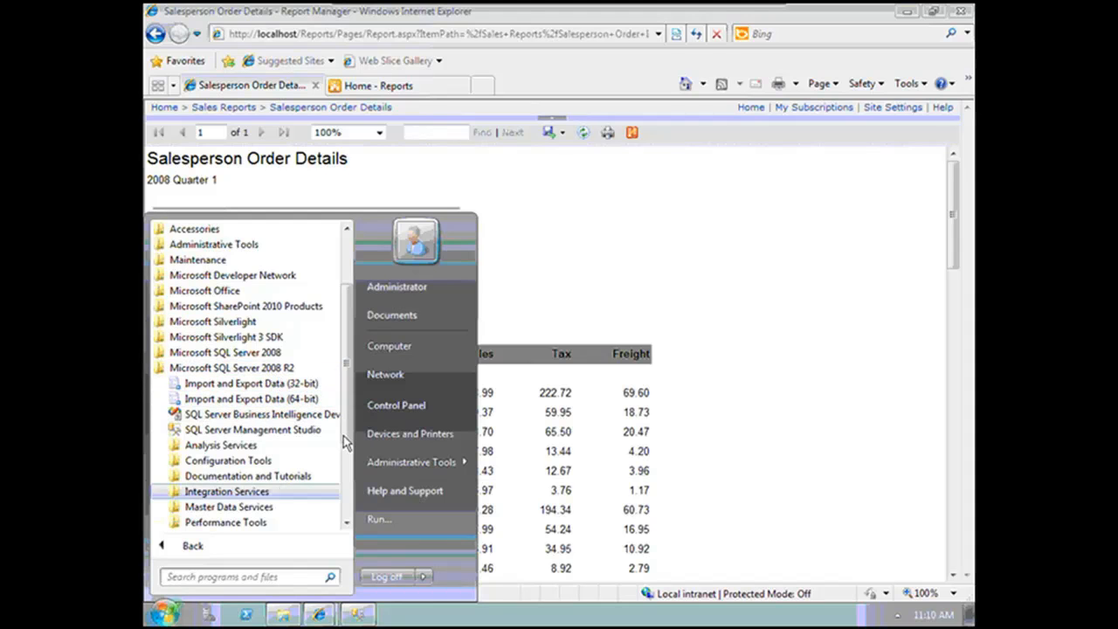
Launch Microsoft Visual Studio 2008
left_click_drag(346, 454, 350, 498)
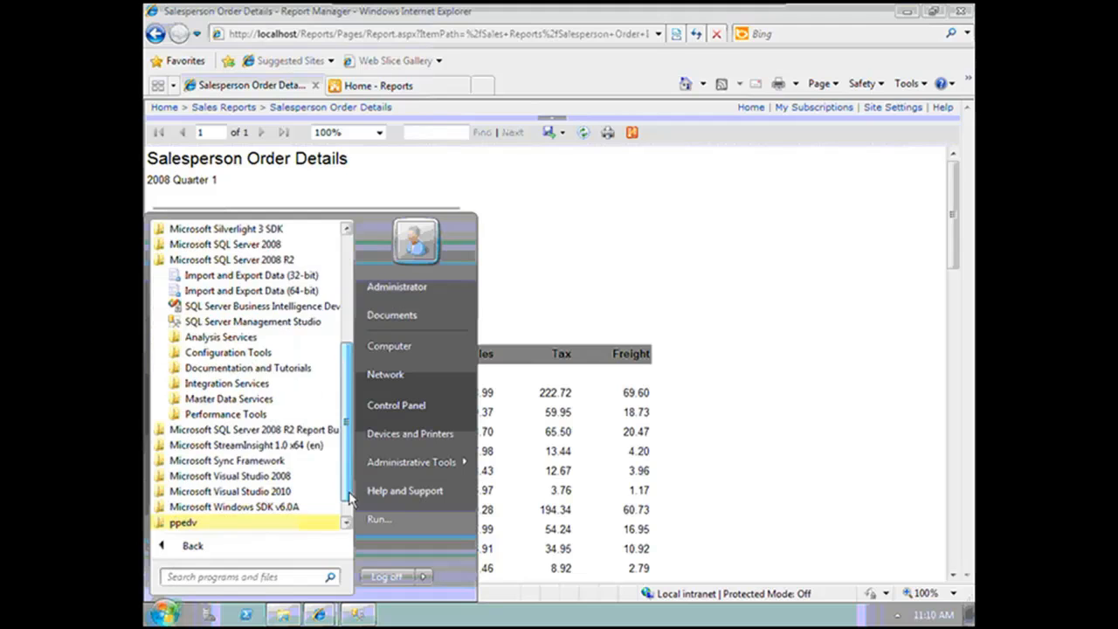
left_click(262, 476)
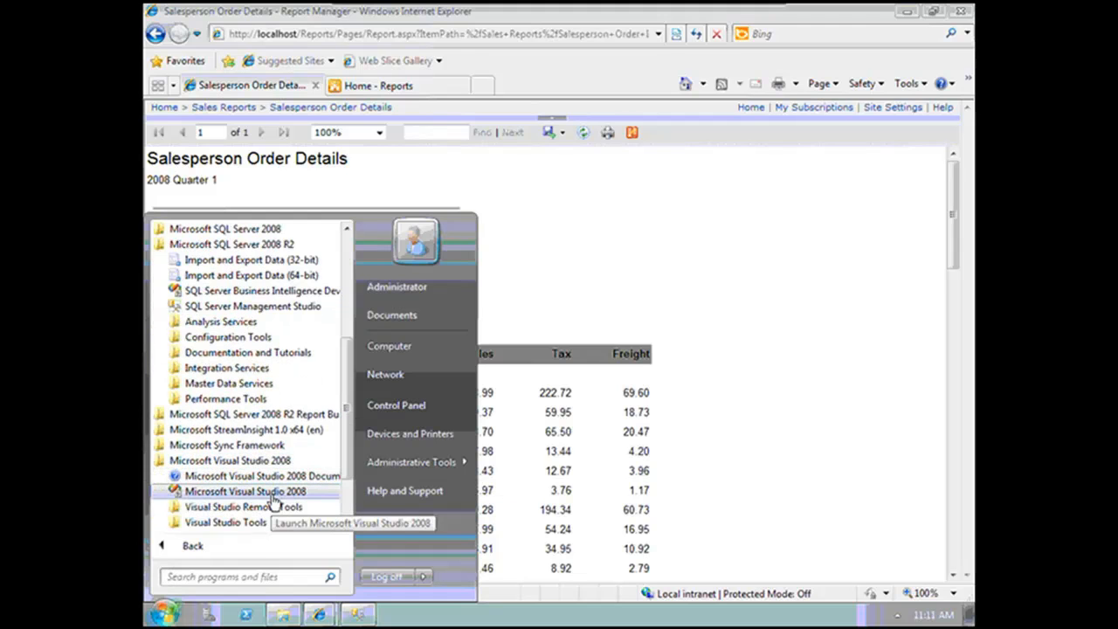
left_click(273, 494)
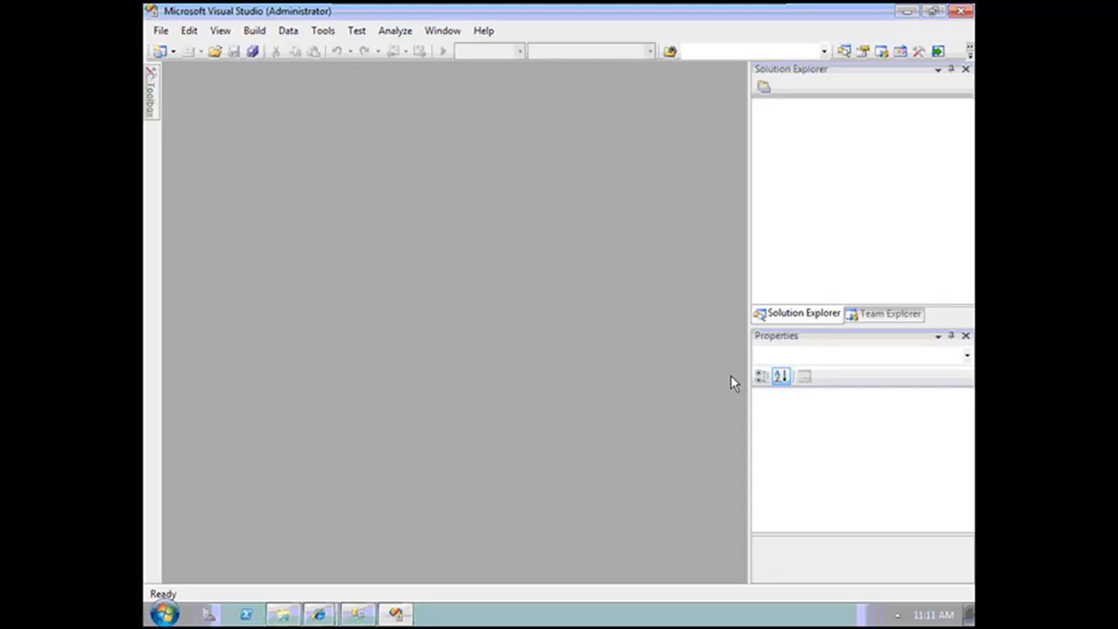
Create a blank Visual Studio solution named Demo in the location C:\
left_click(161, 31)
mouse_move(179, 50)
left_click(371, 54)
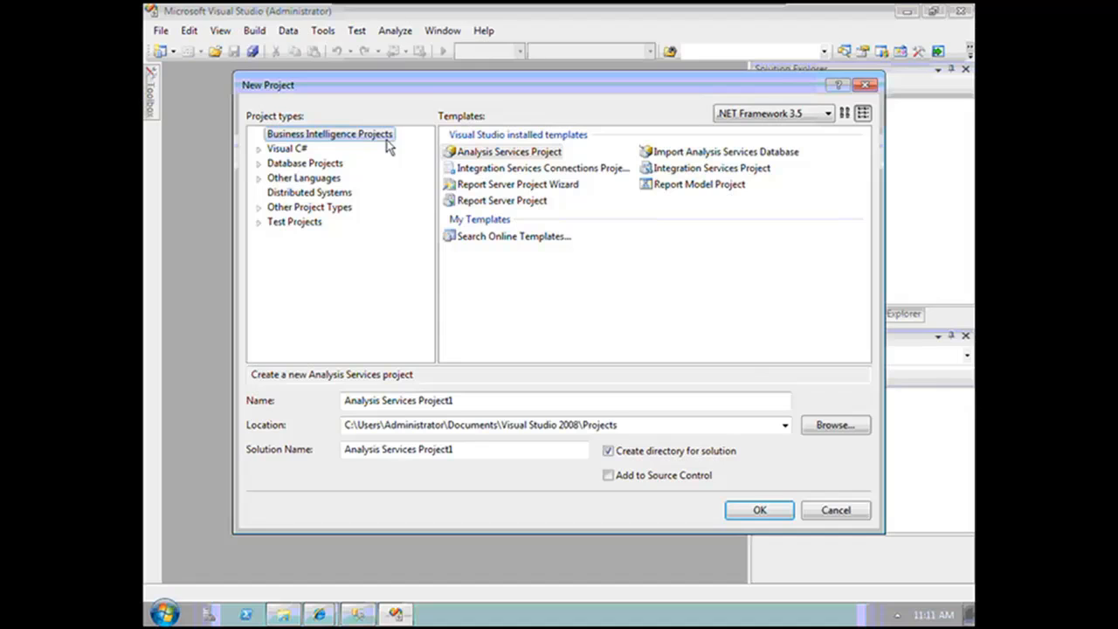
left_click(259, 208)
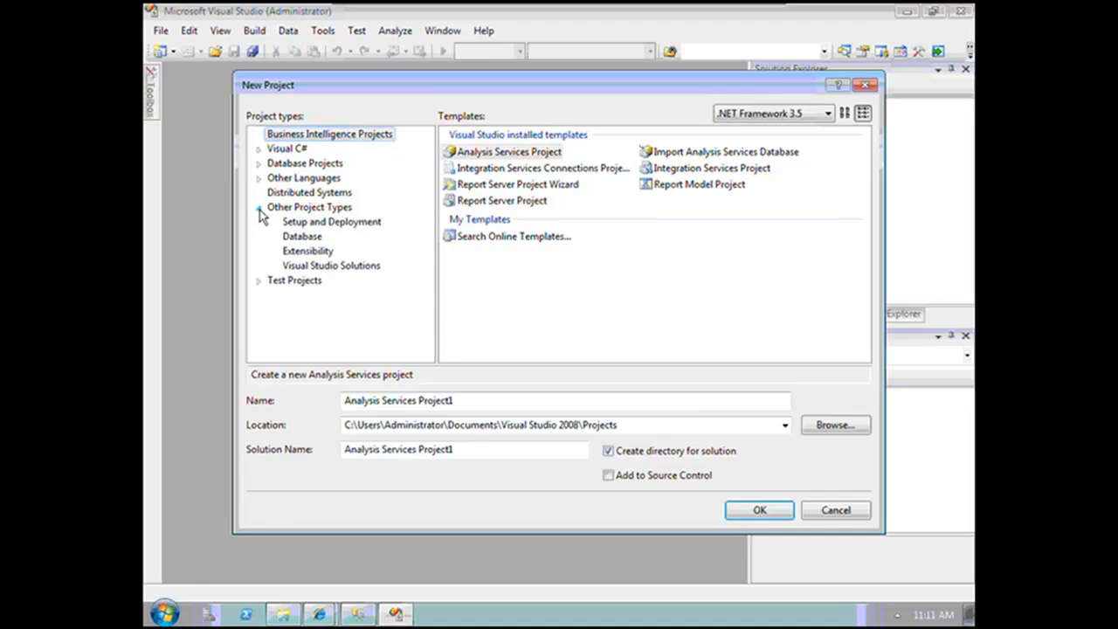
left_click(343, 268)
triple_click(675, 426)
type("C")
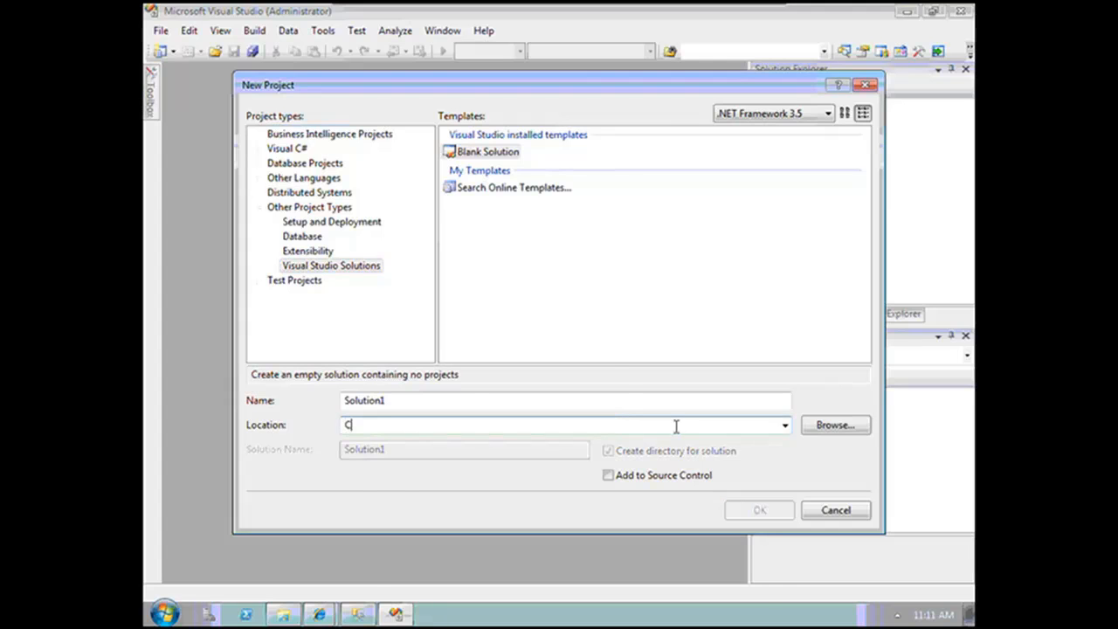
type(":\\")
key("shift+Tab")
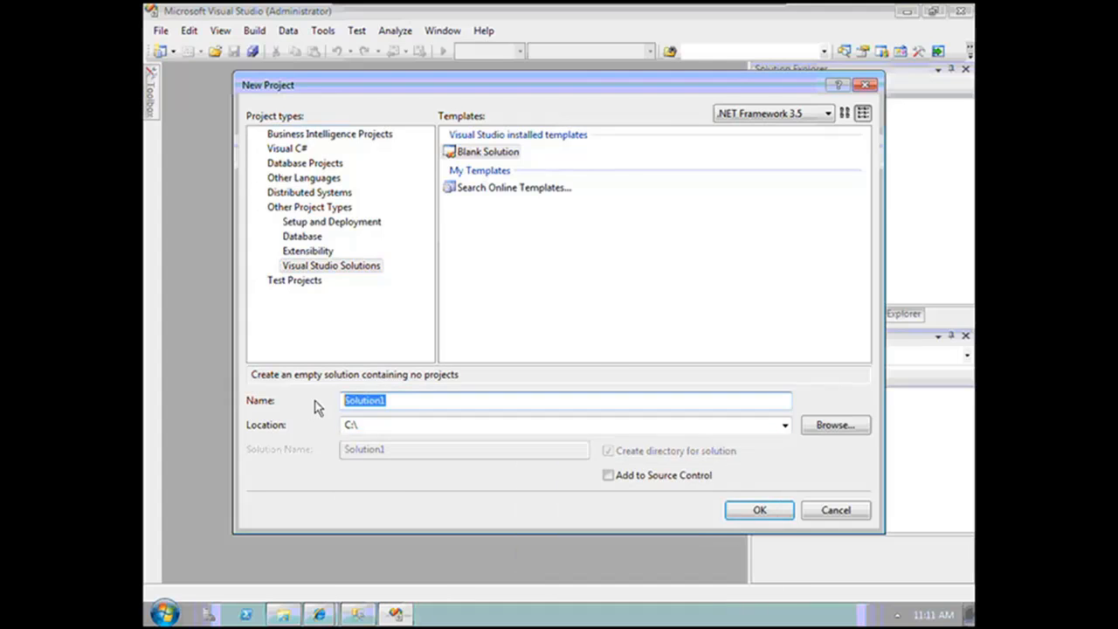
type("Demo")
left_click(465, 157)
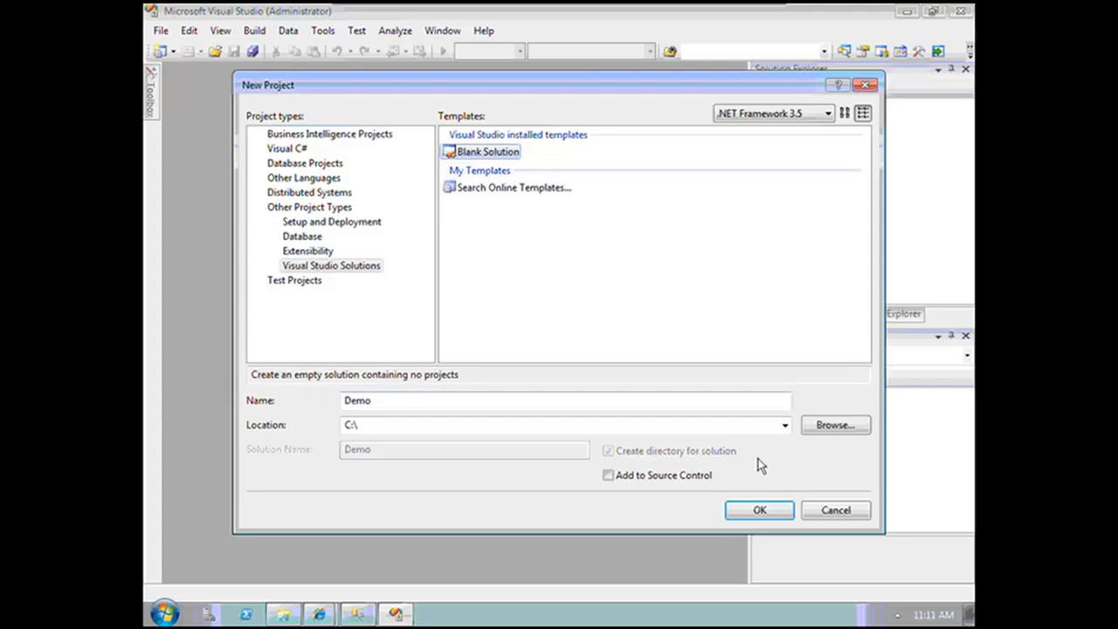
left_click(759, 510)
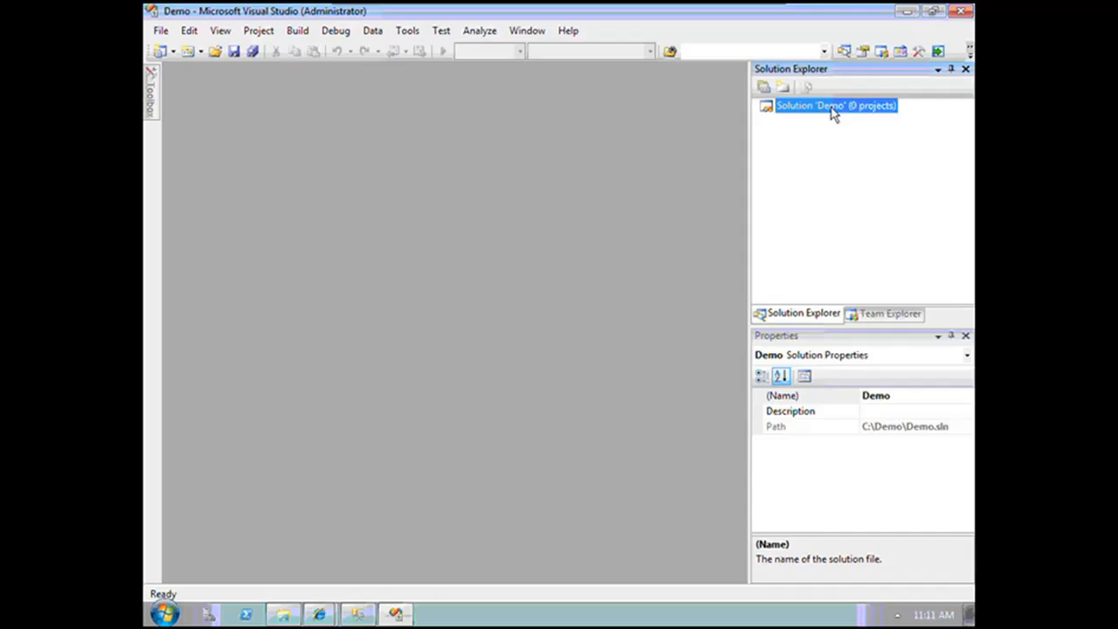
Add a new Business Intelligence project named Sales Reports to the Demo solution, using the Report Server Project Wizard template
right_click(774, 111)
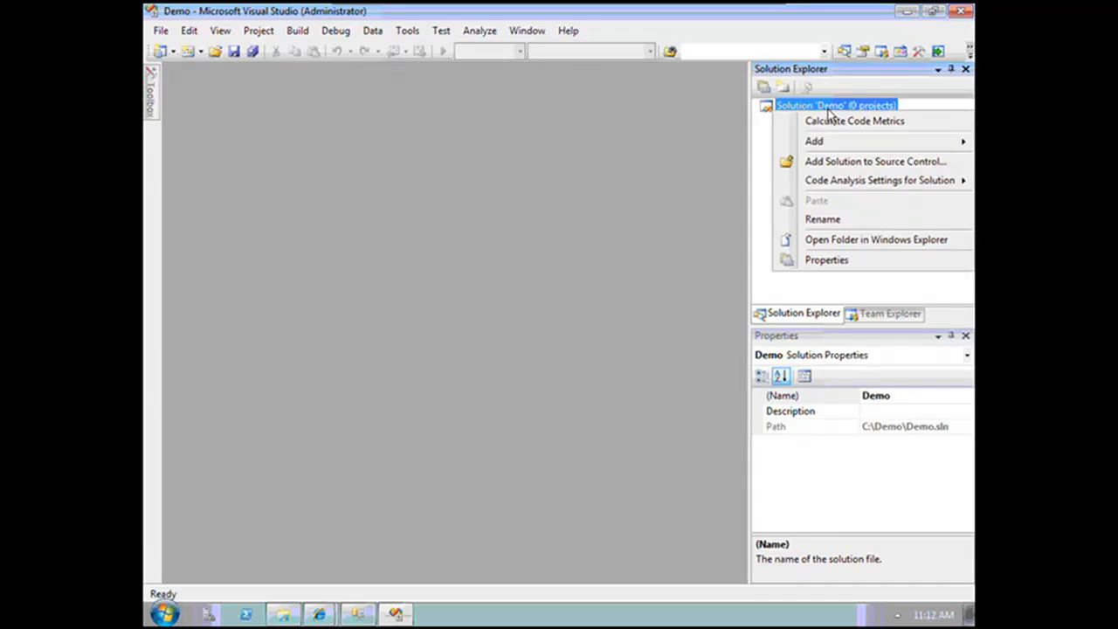
mouse_move(839, 142)
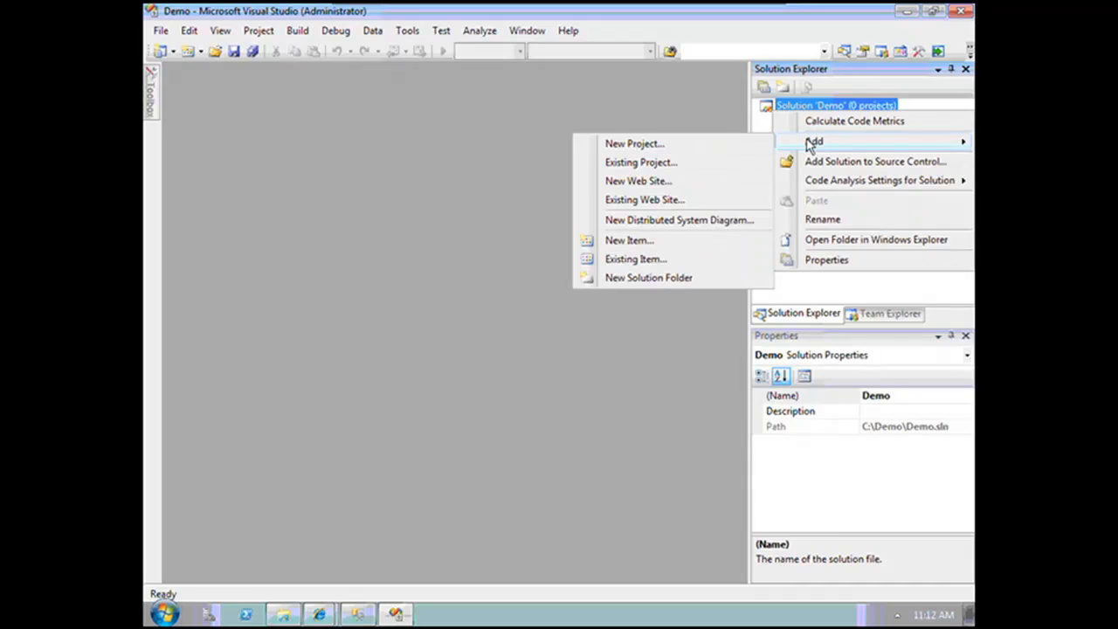
left_click(755, 145)
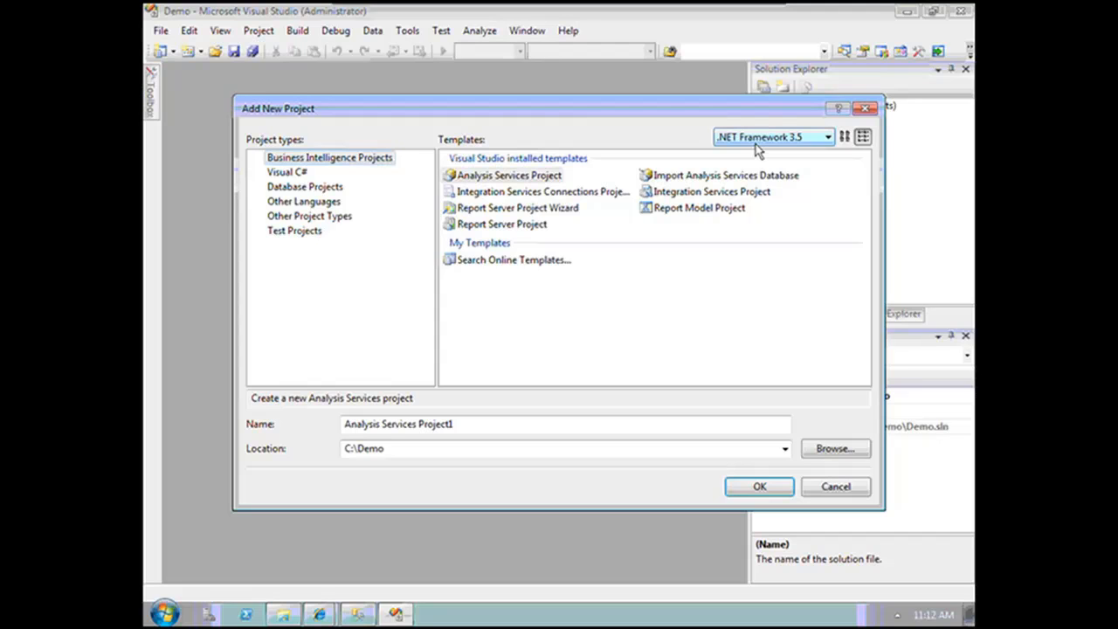
left_click(292, 166)
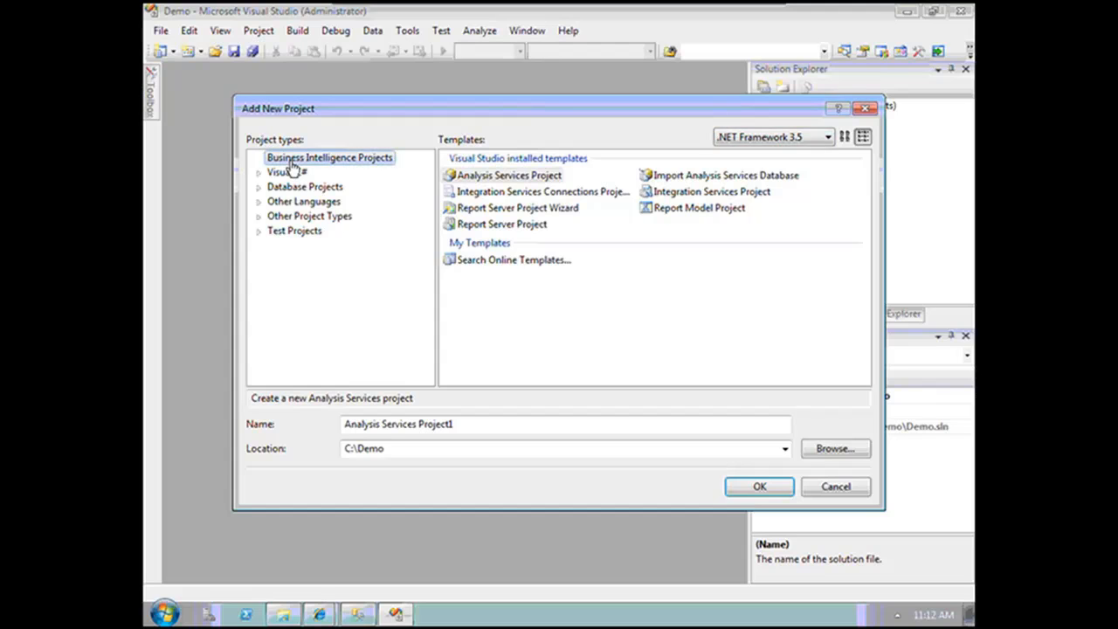
left_click(525, 177)
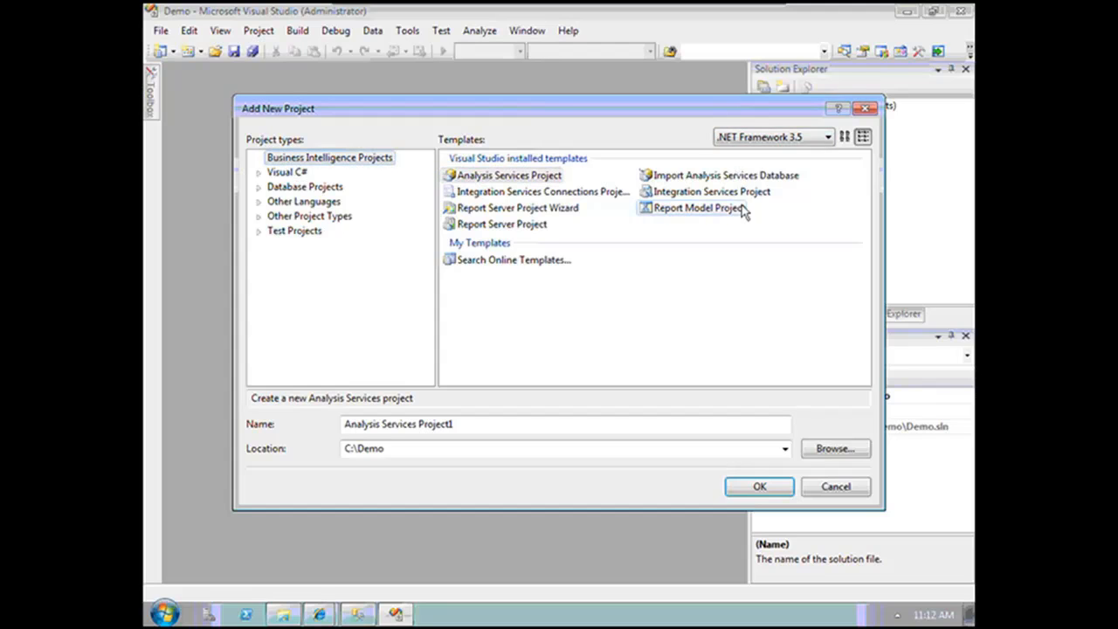
left_click(529, 213)
left_click_drag(428, 425, 325, 425)
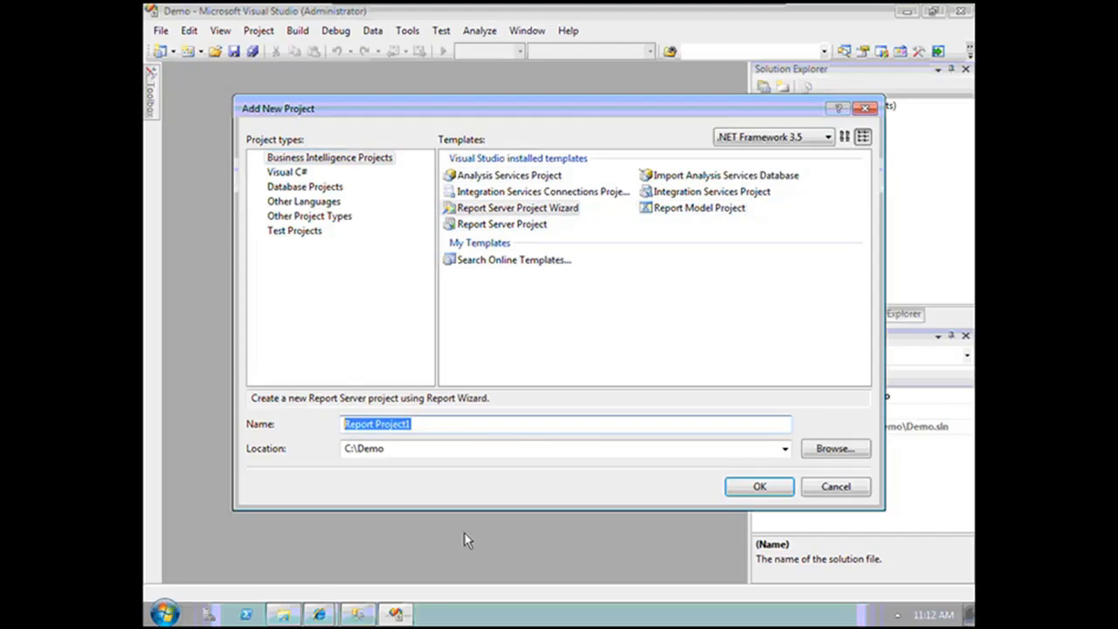
type("Sales Reports")
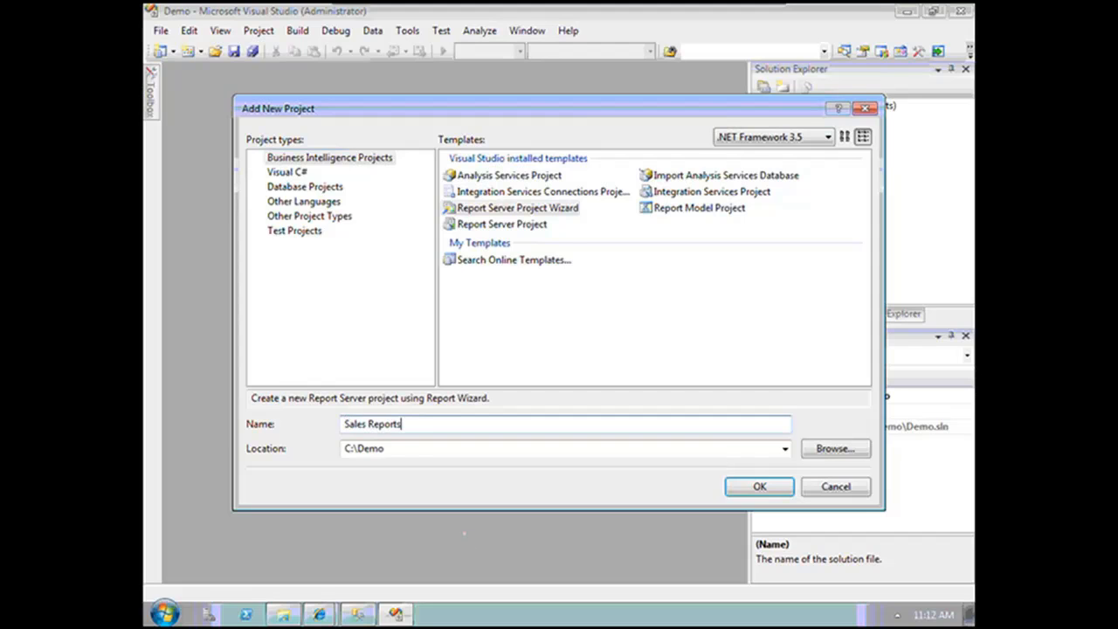
left_click(744, 489)
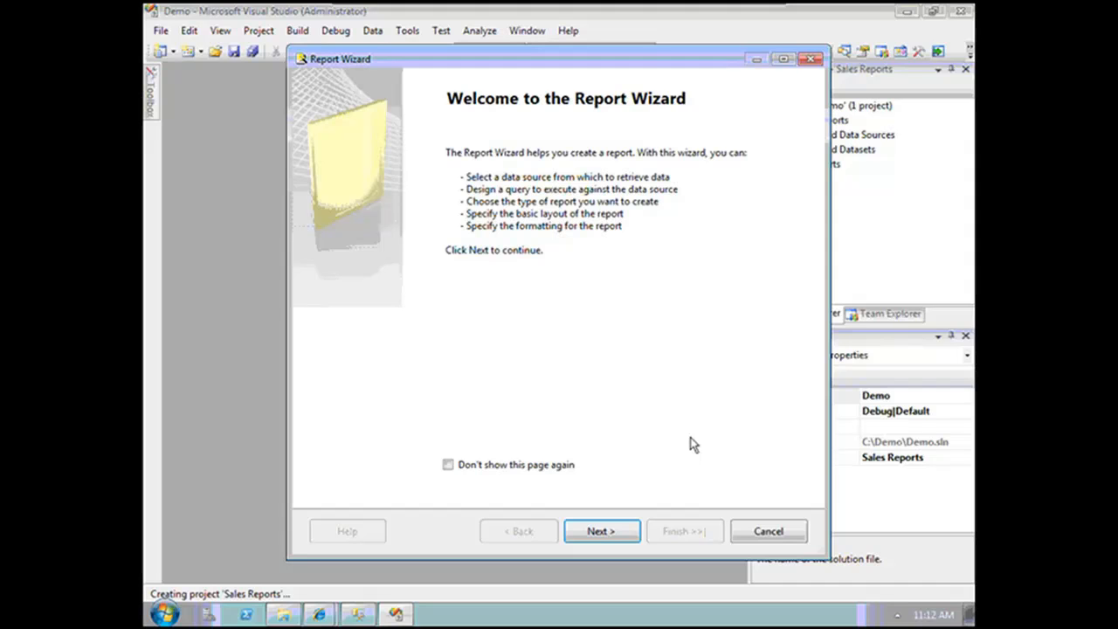
Advance past the Report Wizard's welcome page and keep Microsoft SQL Server as the new data source's type
left_click(618, 532)
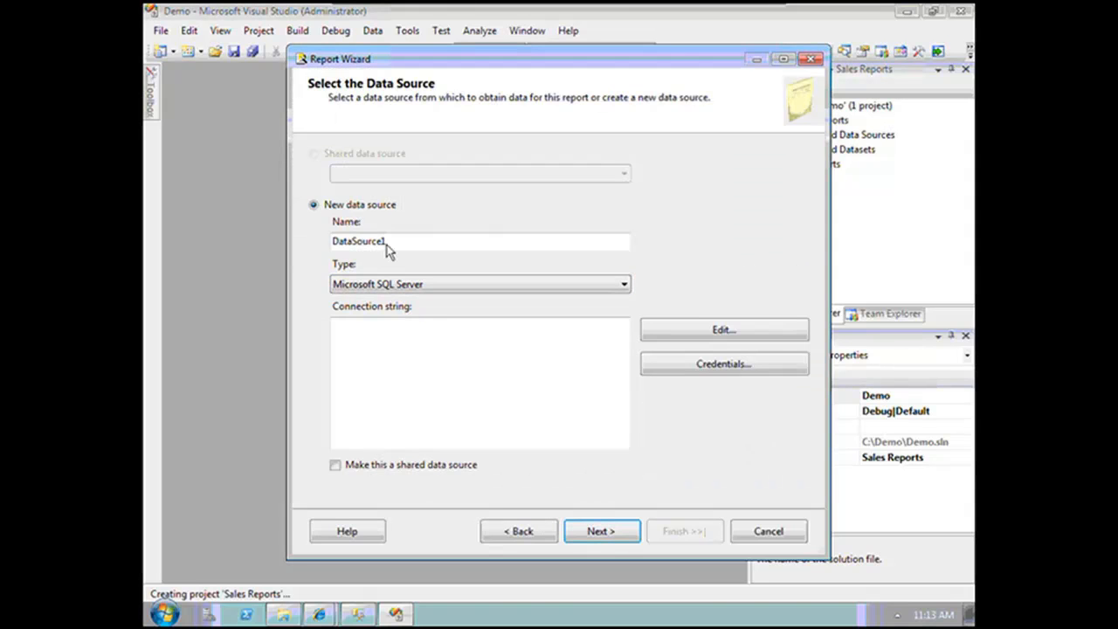
left_click(437, 285)
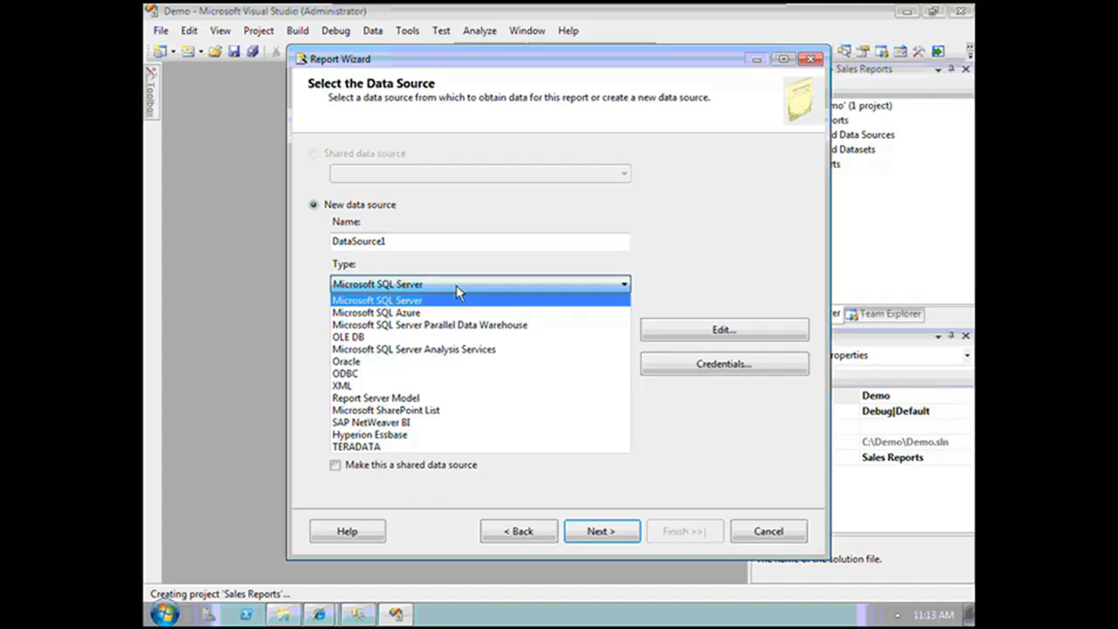
left_click(456, 287)
Set the data source's connection to the AdventureWorksDW2008R2 database on server localhost and test it before accepting
left_click(783, 336)
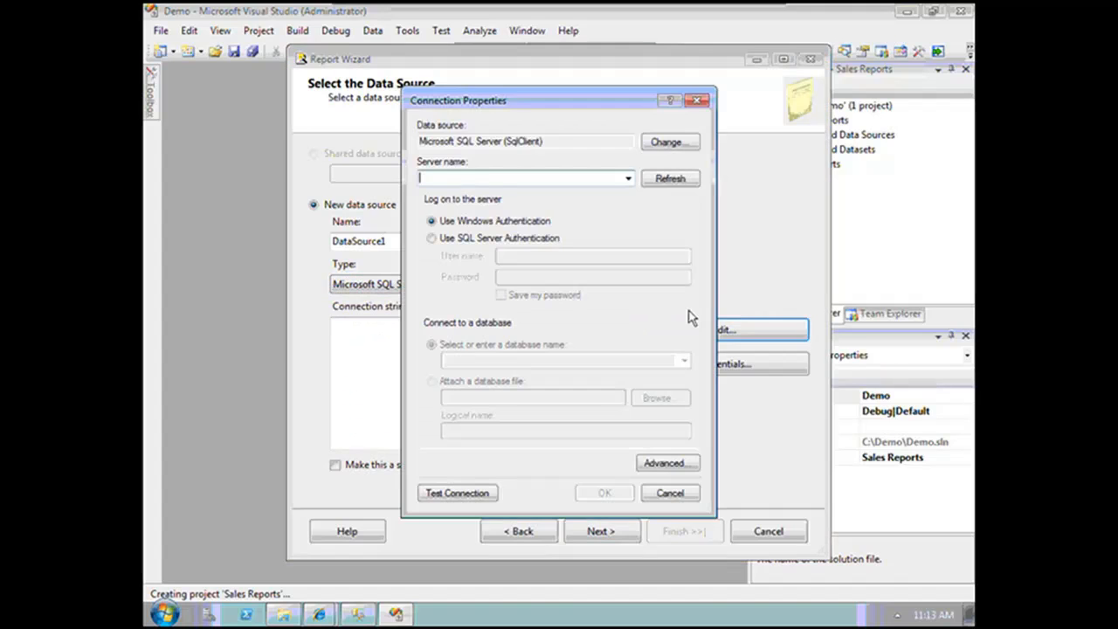
left_click(486, 179)
type("localhost")
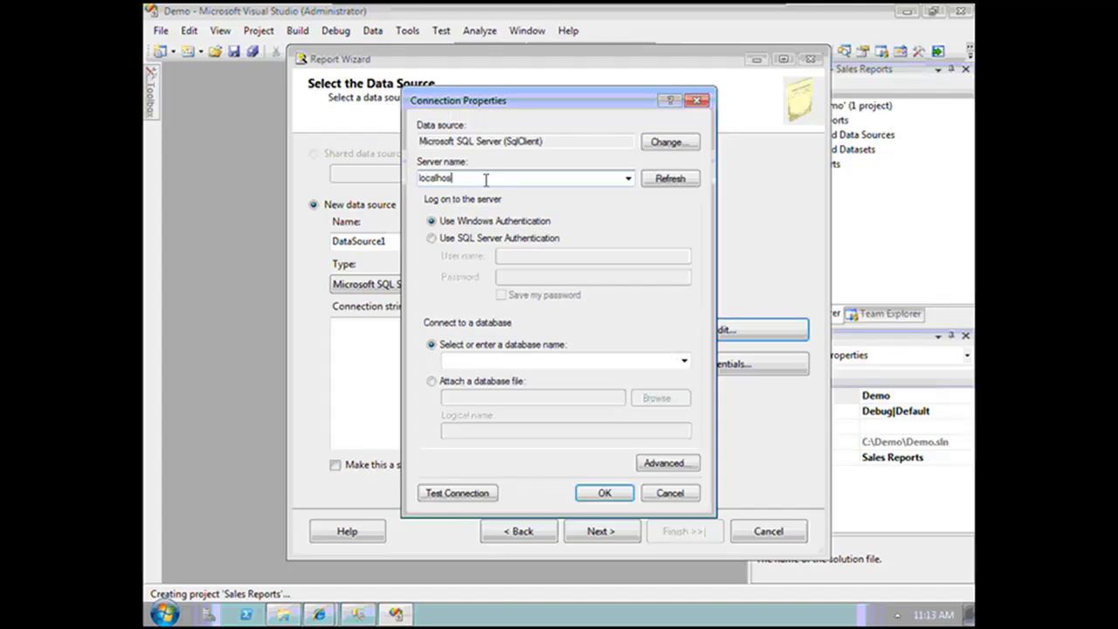
left_click(685, 361)
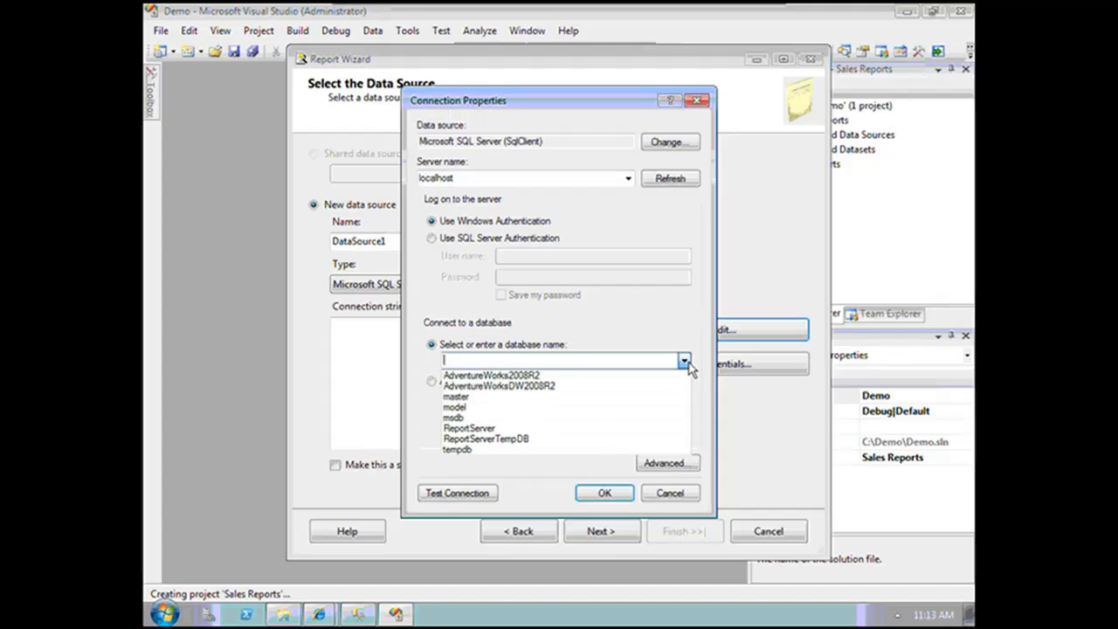
left_click(573, 395)
left_click(476, 495)
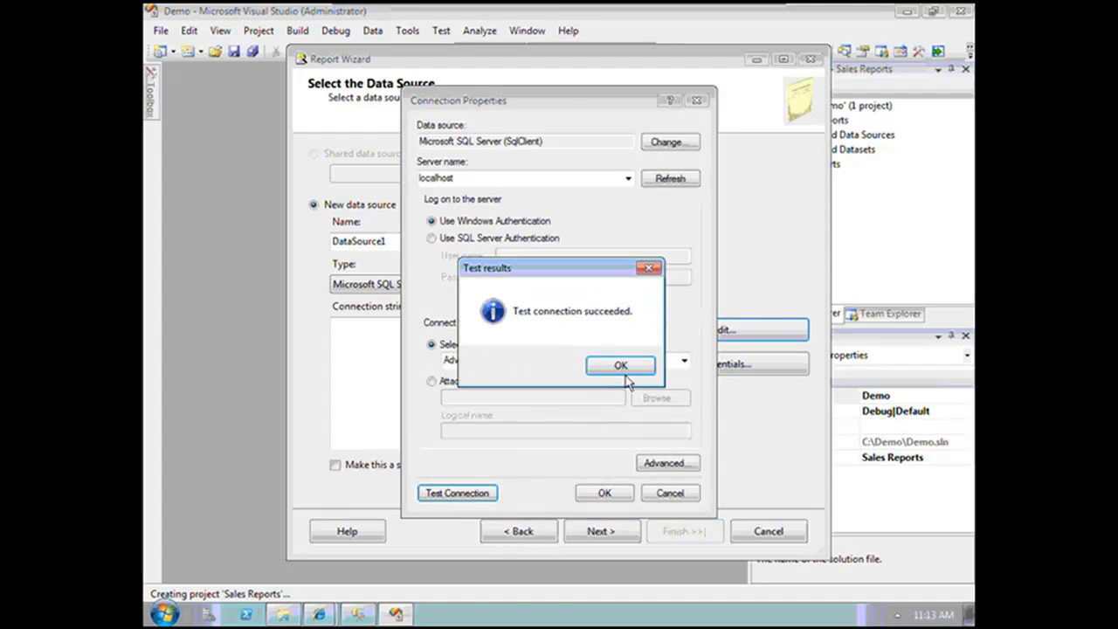
left_click(622, 367)
left_click(603, 494)
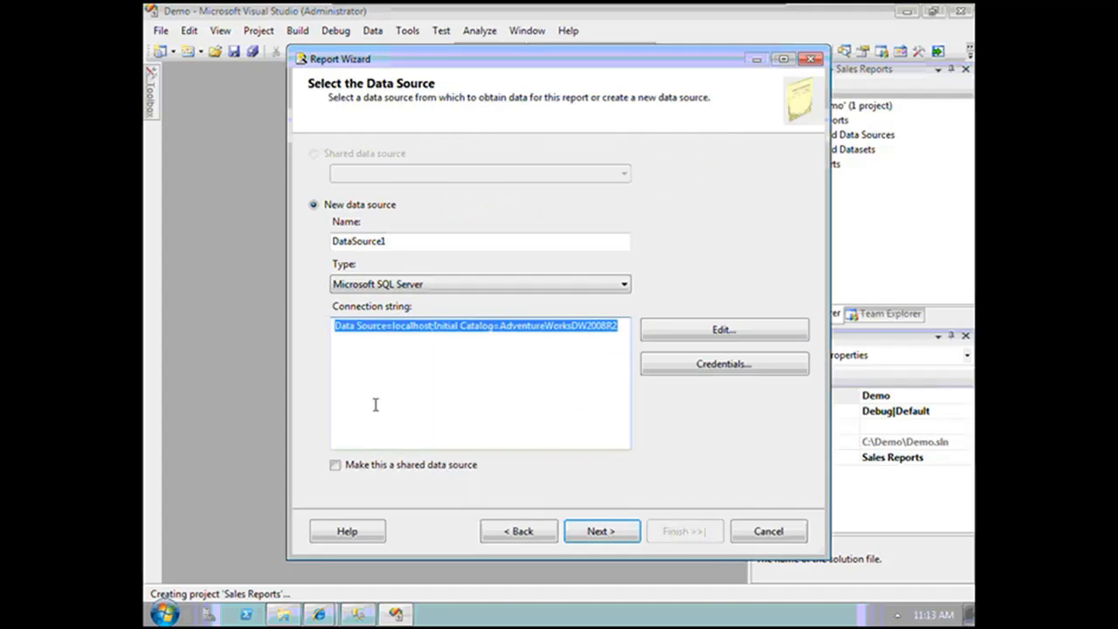
Make the new data source shared and proceed to the Report Wizard's query design page in Visual Studio
left_click(336, 466)
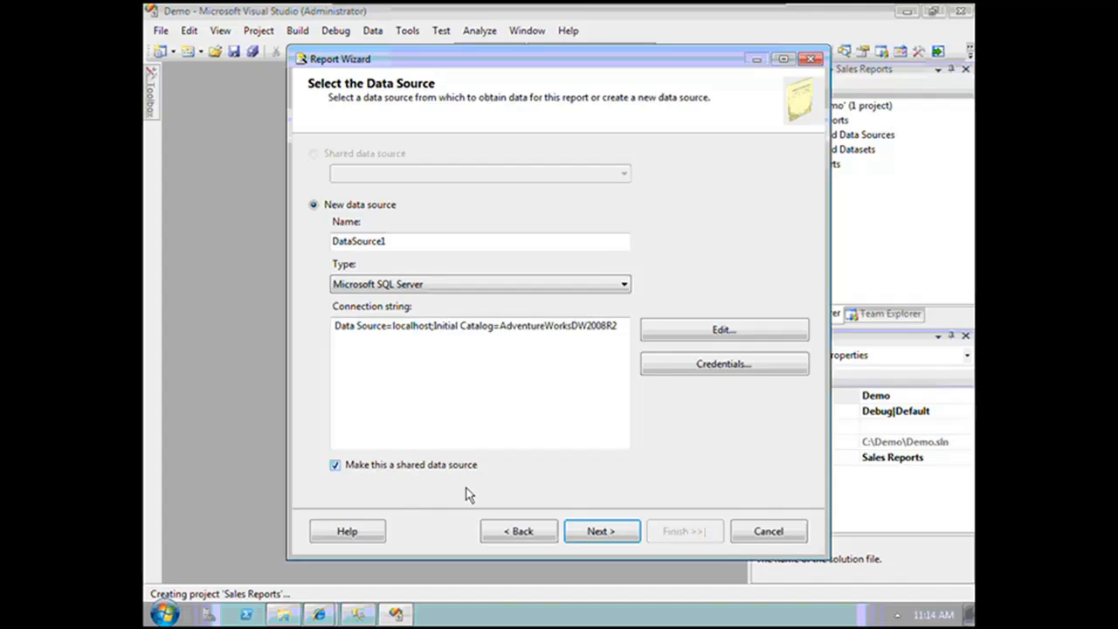
left_click(607, 531)
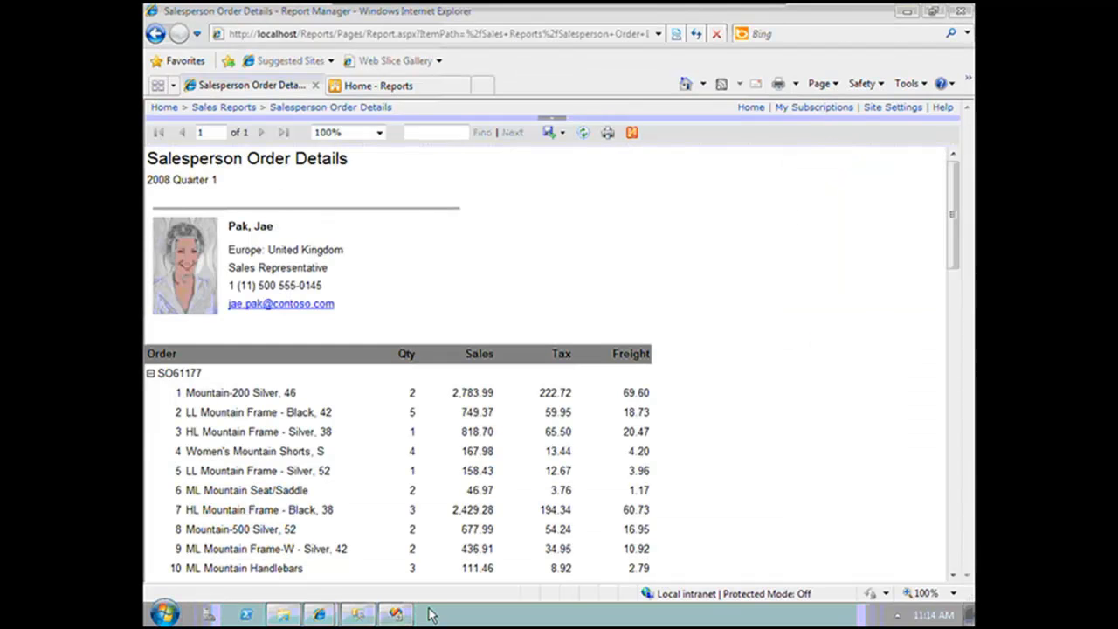
left_click(396, 616)
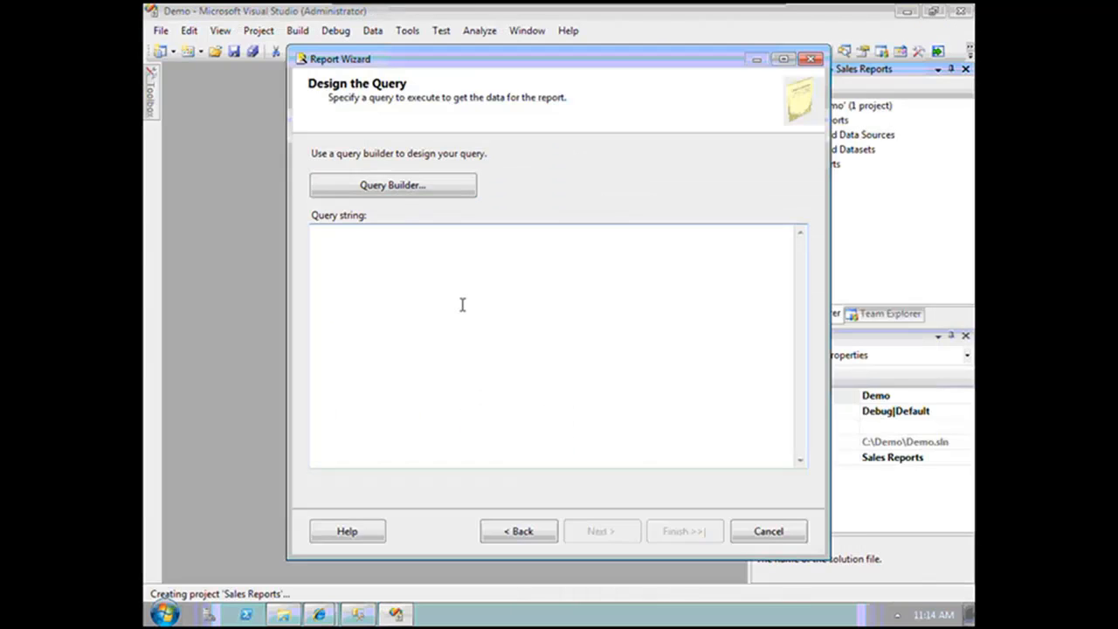
Enter SELECT * FROM dbo.vReportSalespersonSummary as the report's query string, correcting any misspelling, and continue to the report type
type("SELE")
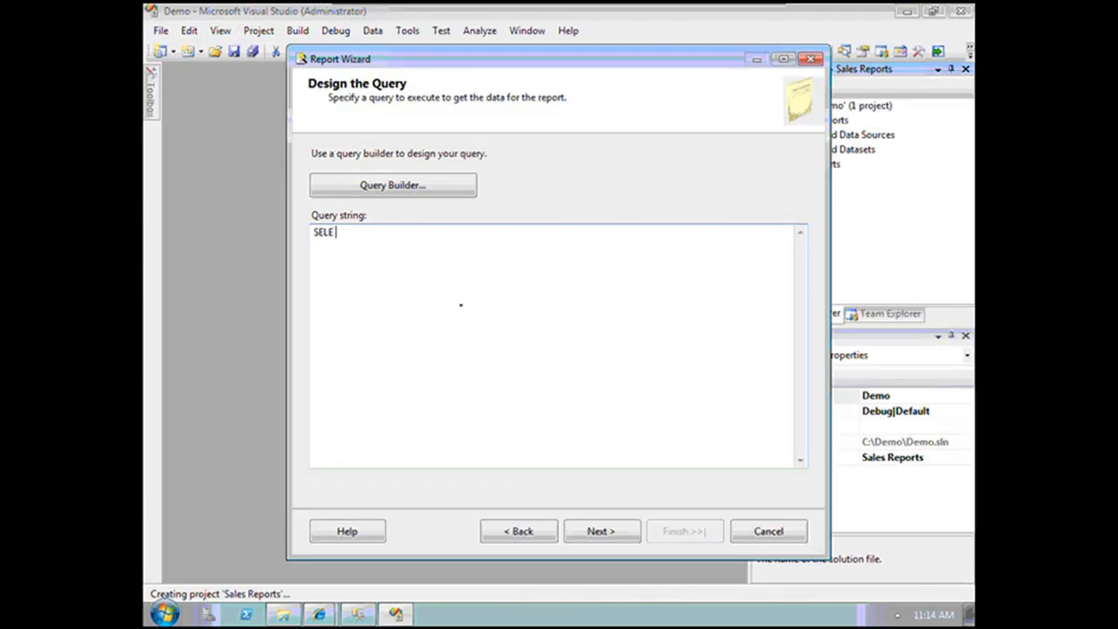
type("CT * FROM ")
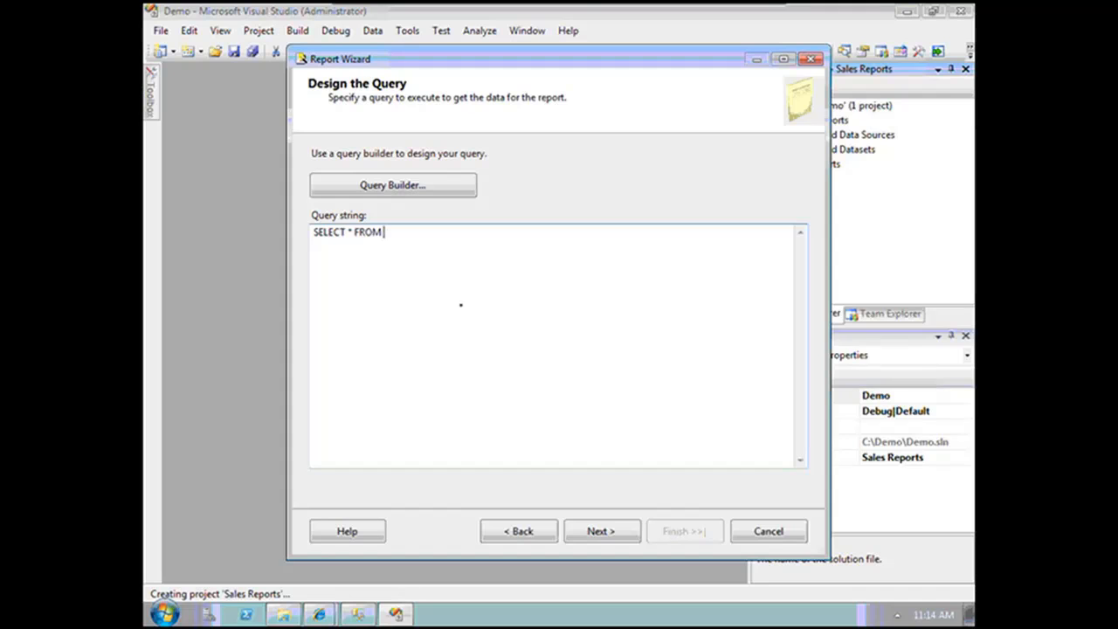
type("dbo.vReprtSalespersonSummary")
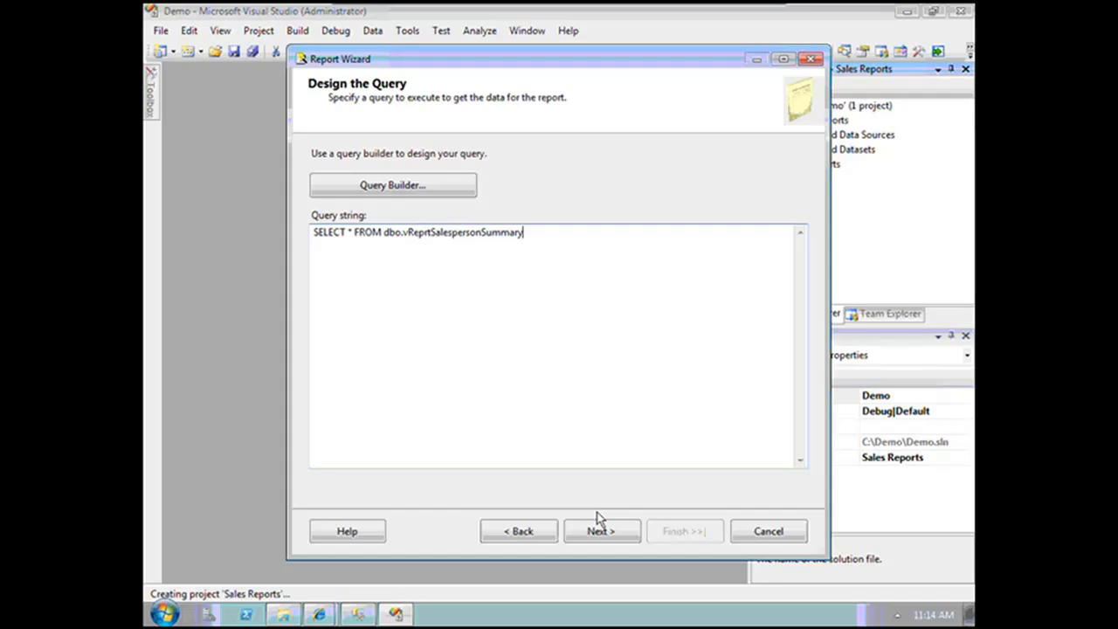
left_click(611, 529)
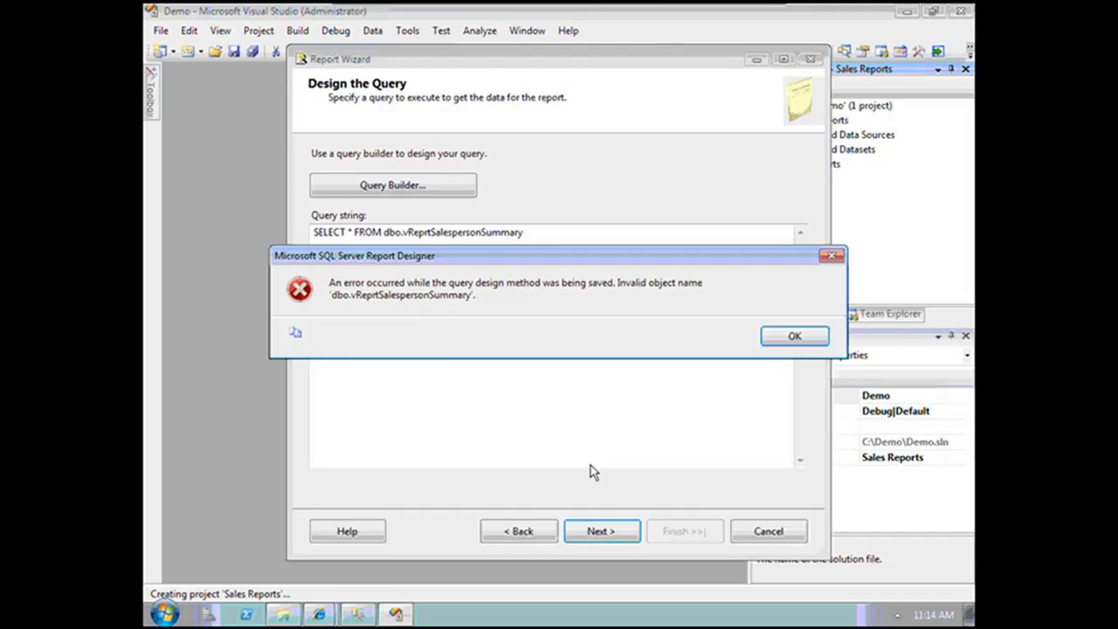
left_click(791, 337)
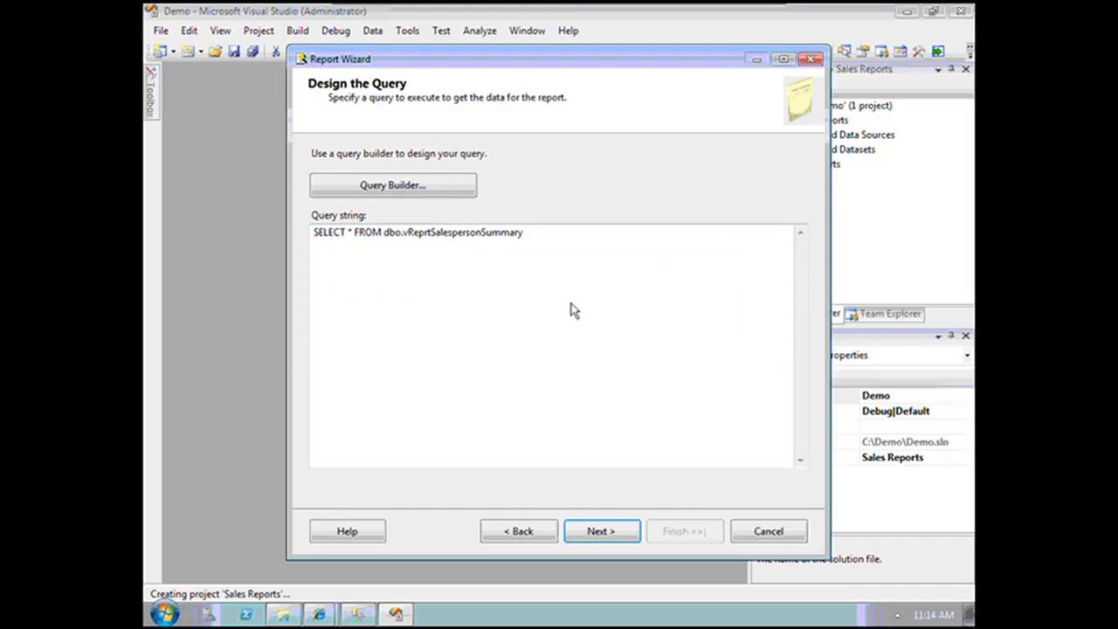
left_click(423, 233)
type("o")
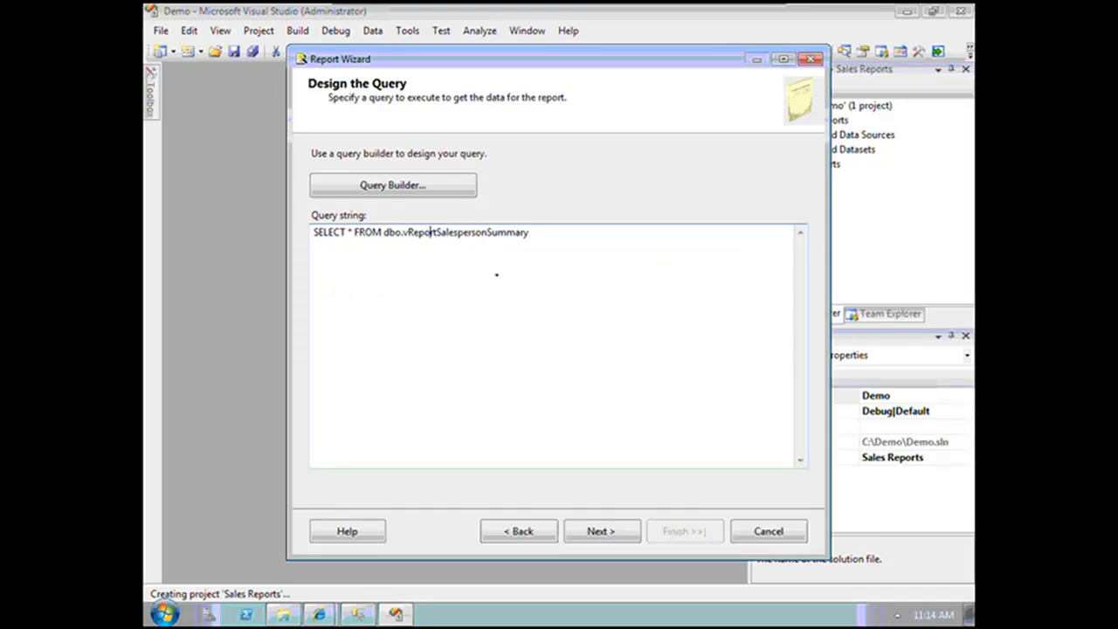
left_click(587, 532)
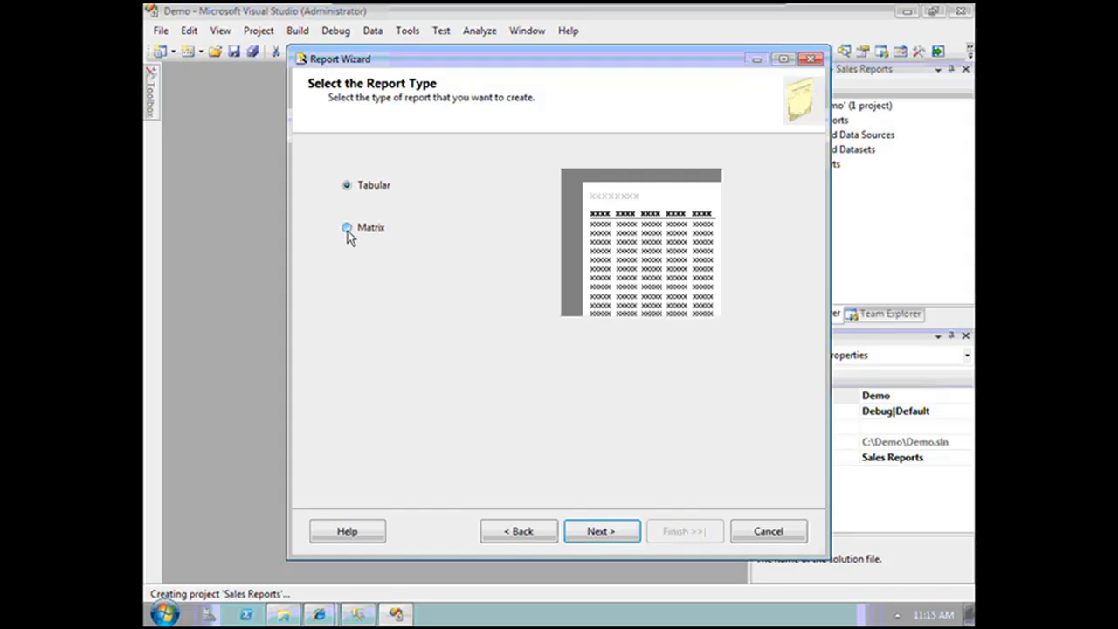
Choose the Matrix report type and continue to the matrix design page
left_click(615, 534)
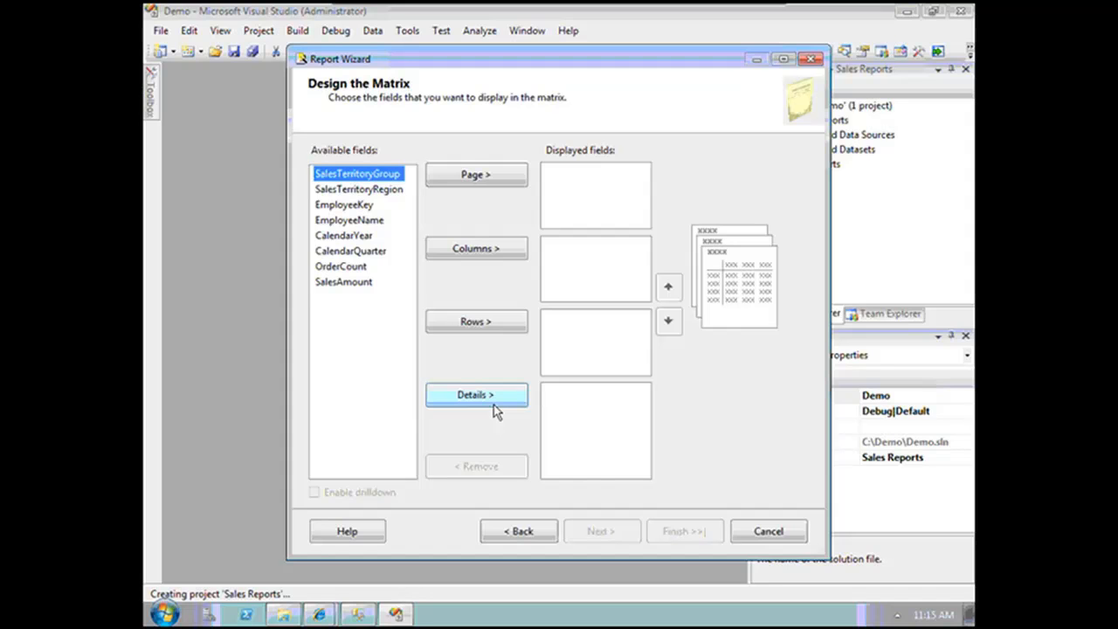
Assign SalesTerritoryGroup to the matrix's page level and CalendarYear and CalendarQuarter to its columns
left_click(480, 176)
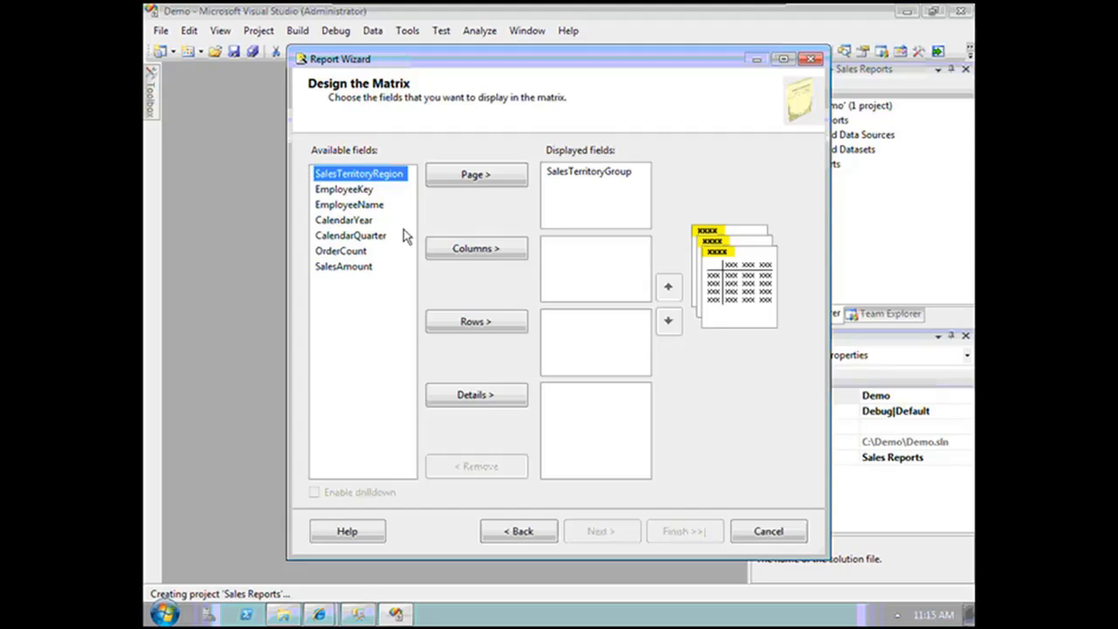
left_click(375, 223)
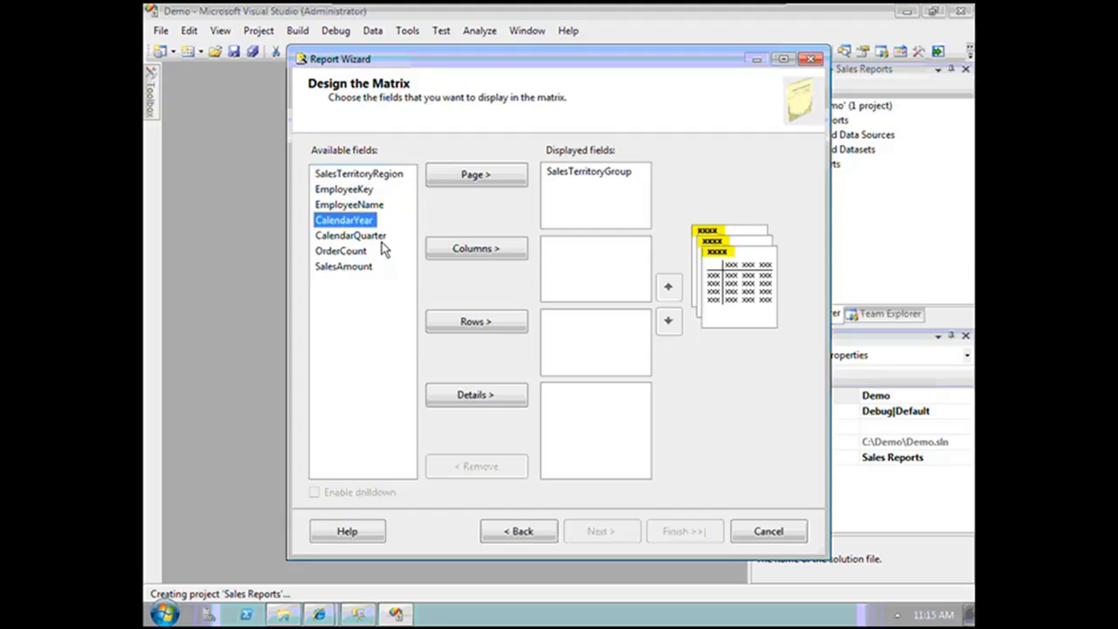
left_click(385, 238, "shift")
left_click(437, 250)
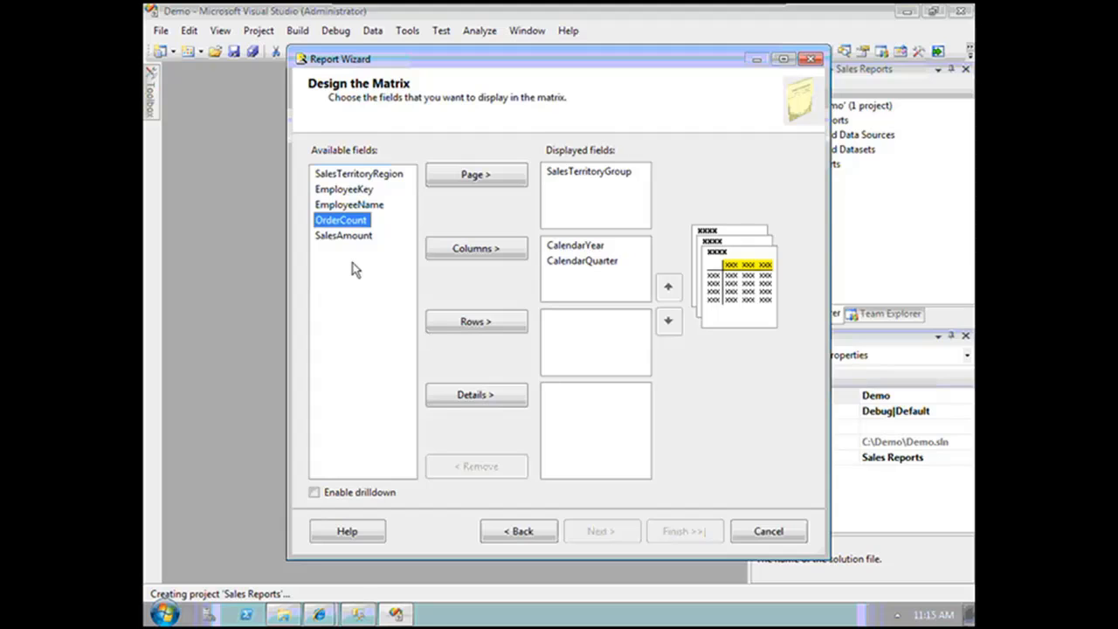
Assign SalesTerritoryRegion and EmployeeName to the matrix's rows and SalesAmount to its details
left_click(380, 177)
left_click(380, 204, "ctrl")
left_click(505, 325)
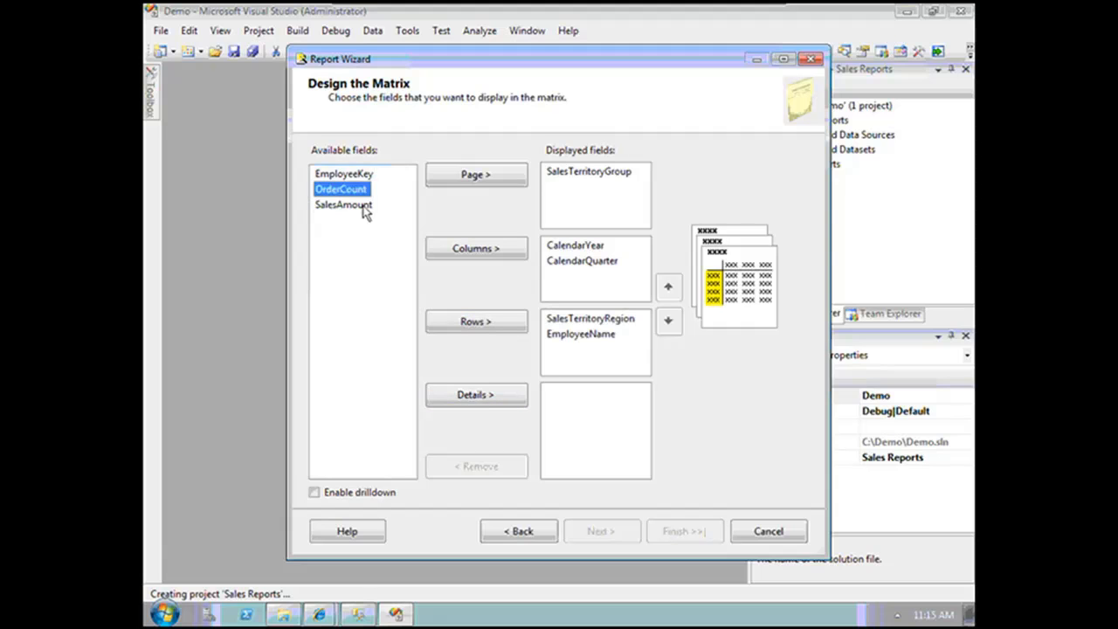
left_click(363, 206)
left_click(472, 411)
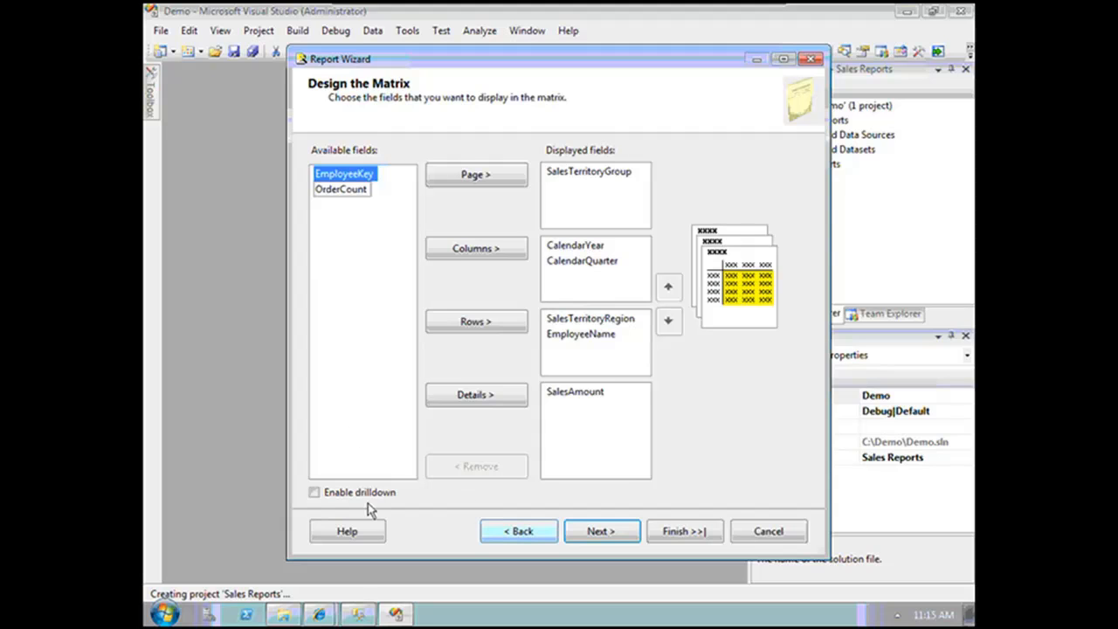
Enable drilldown for the matrix and apply the Corporate style, continuing to the deployment location page
left_click(314, 494)
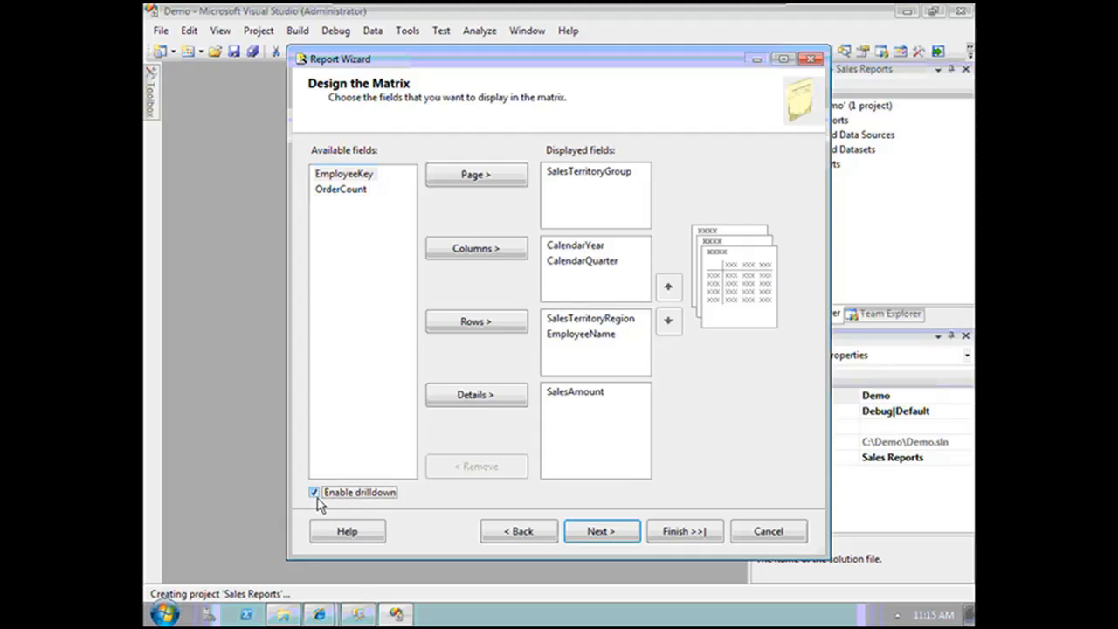
left_click(626, 534)
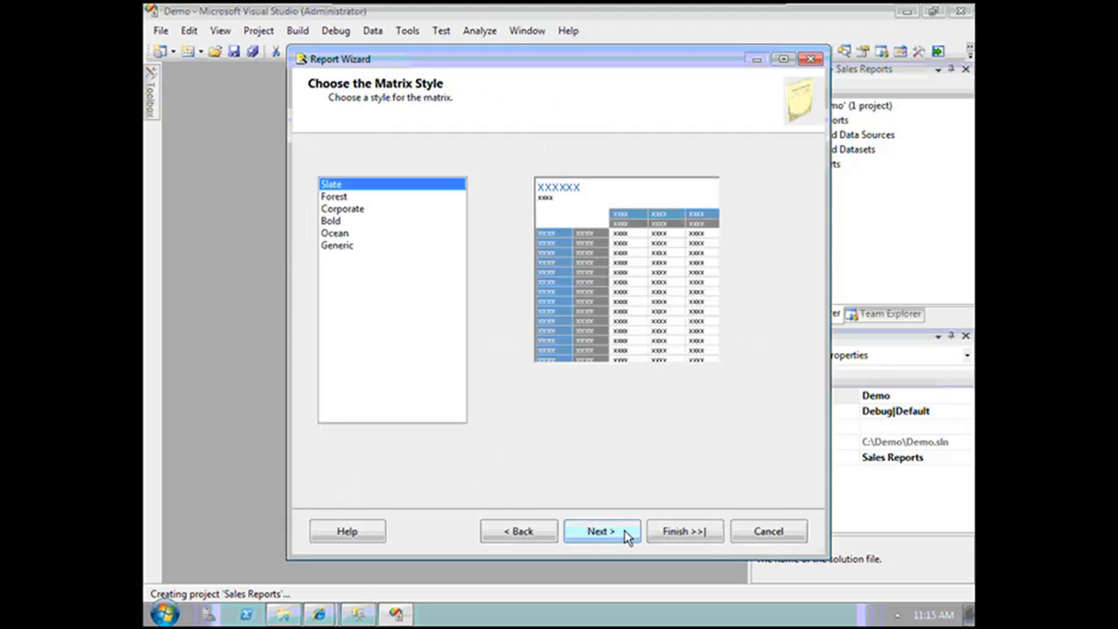
left_click(357, 209)
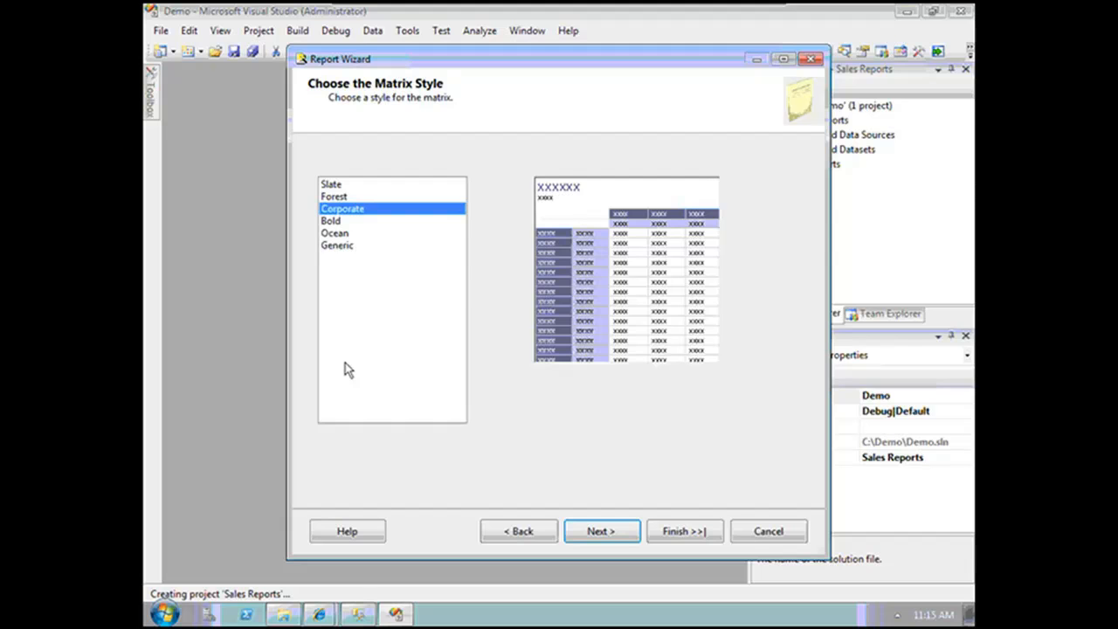
left_click(620, 531)
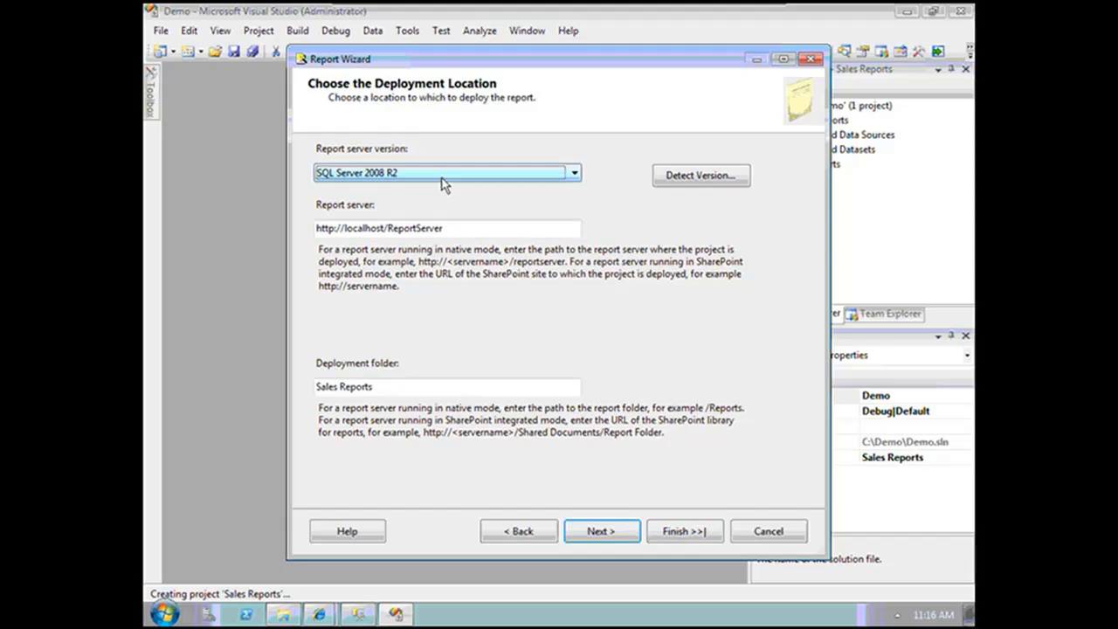
Accept the deployment location with the Sales Reports folder and finish the wizard with the report named Salesperson Summary Wizard
left_click(449, 230)
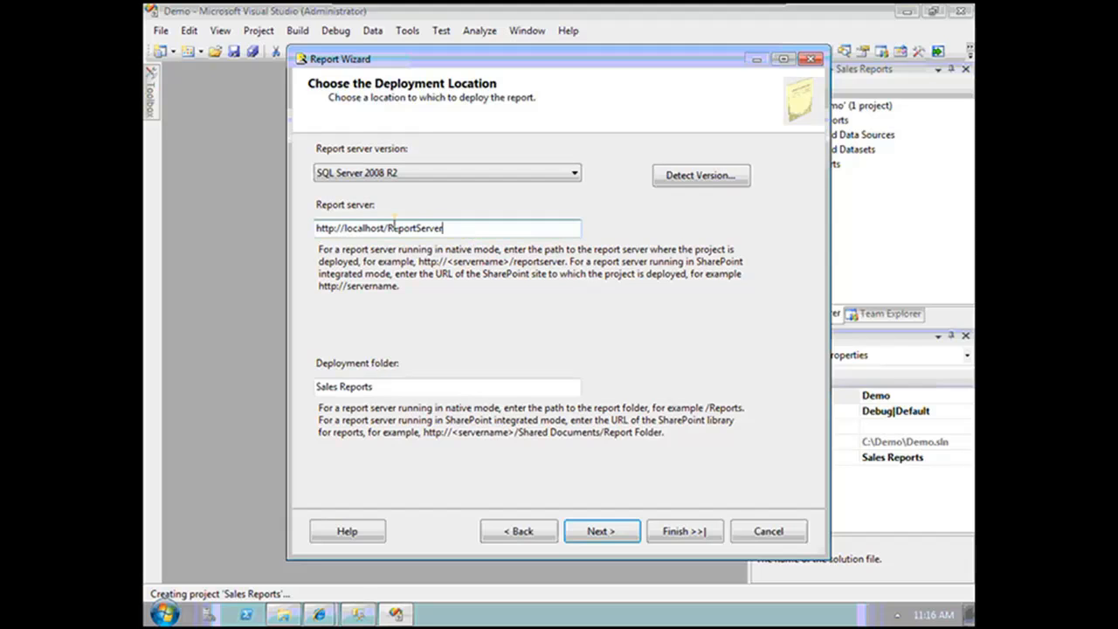
key("Tab")
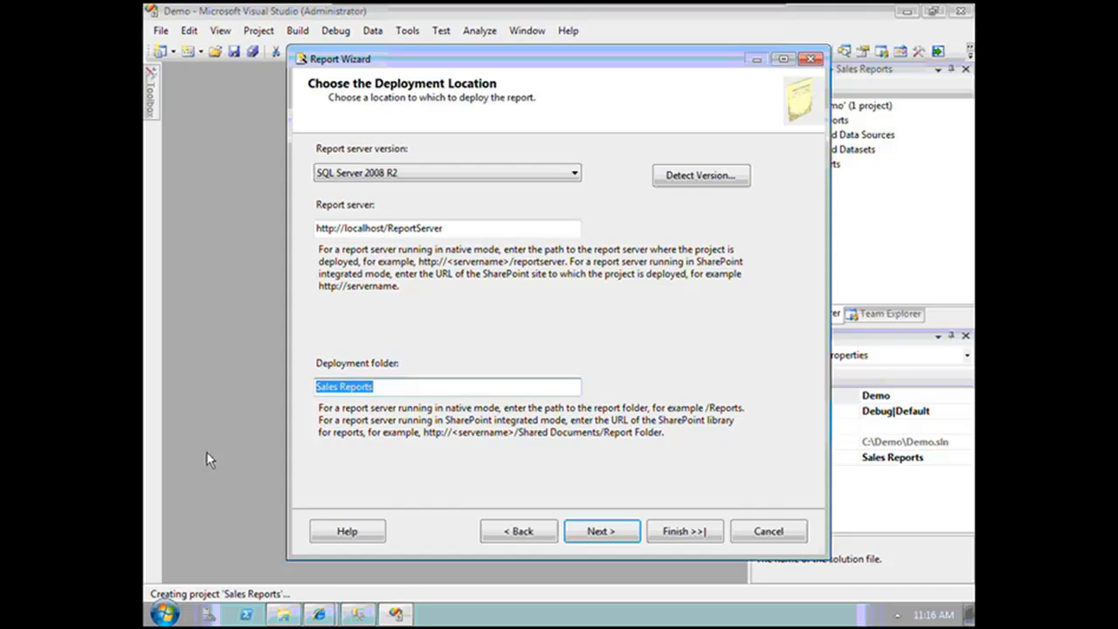
left_click(601, 532)
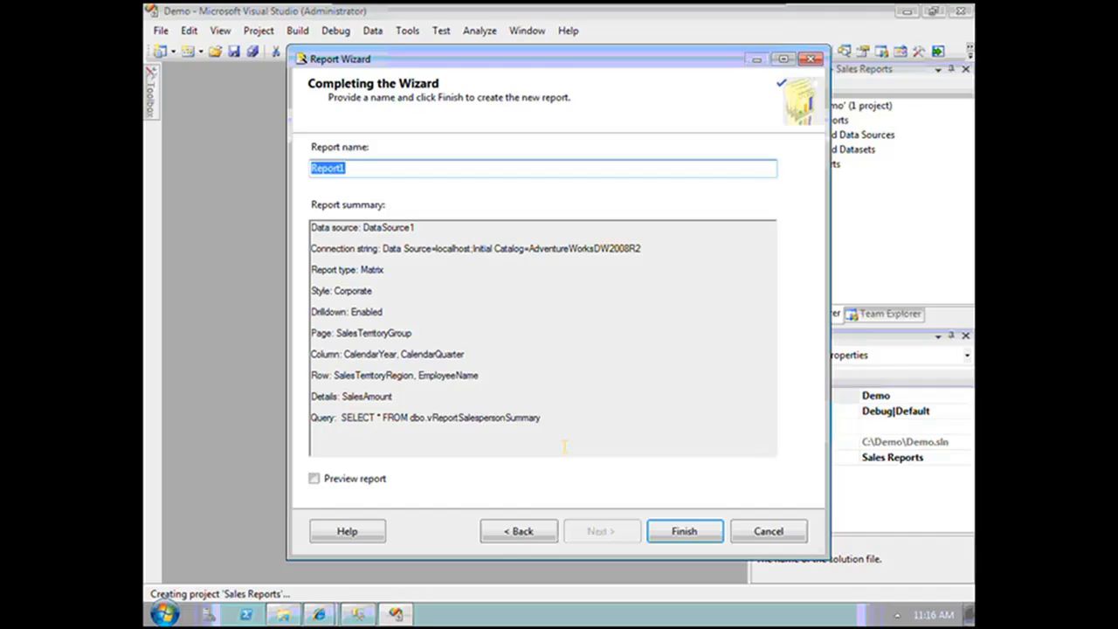
type("Sales person Summary Wizard")
left_click(688, 532)
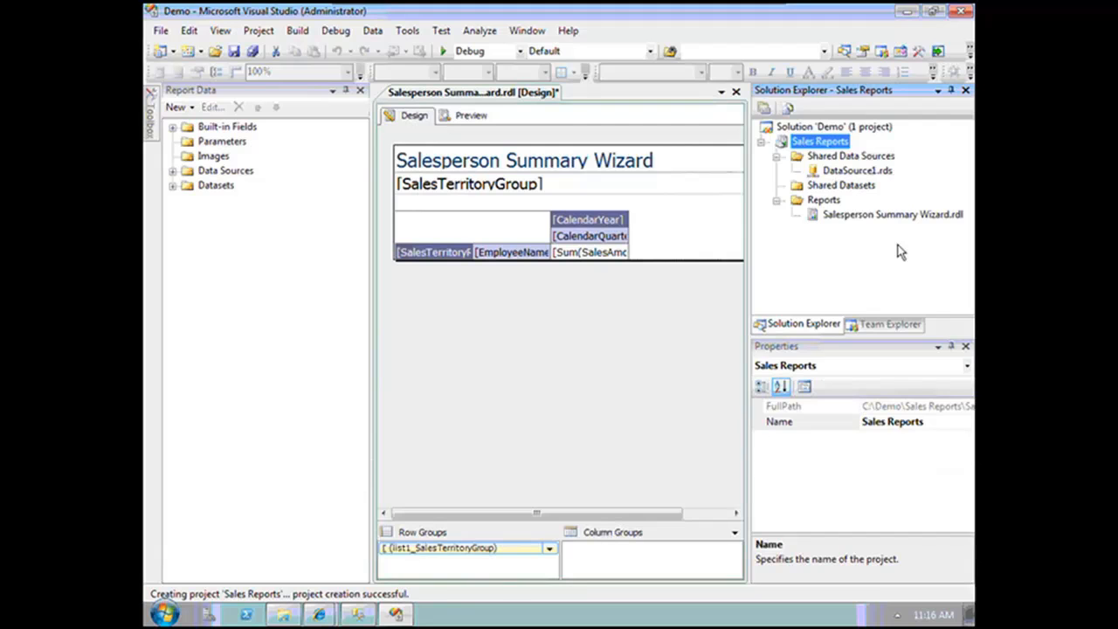
Rename the shared data source file DataSource1.rds to AdventureWorksDW2008R2.rds
right_click(841, 171)
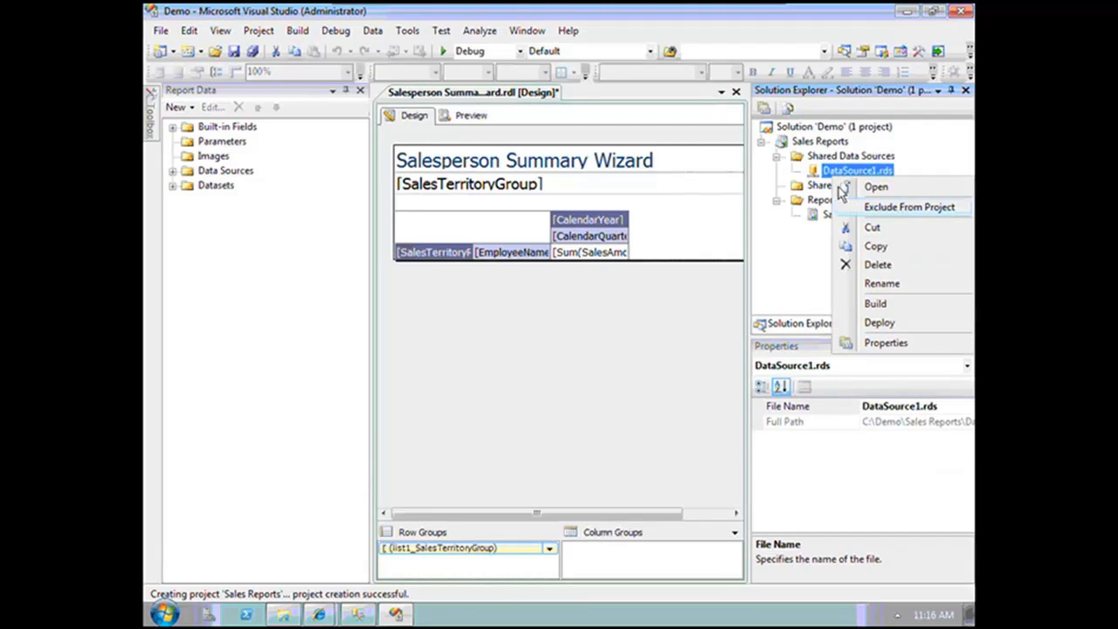
left_click(882, 283)
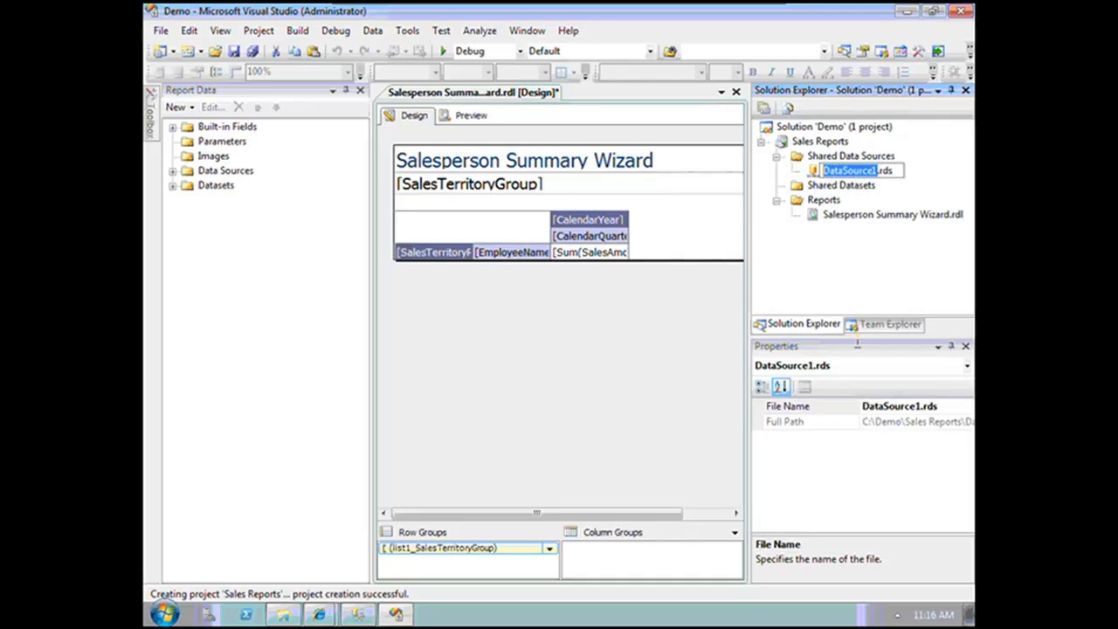
type("Adven")
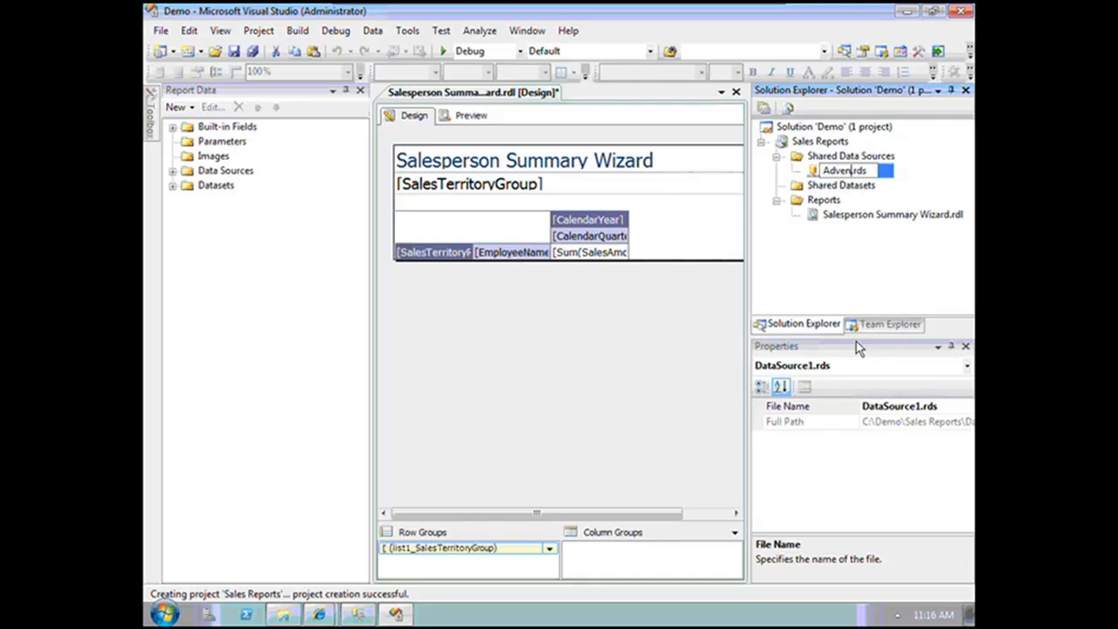
type("tureWorksDW2008R2")
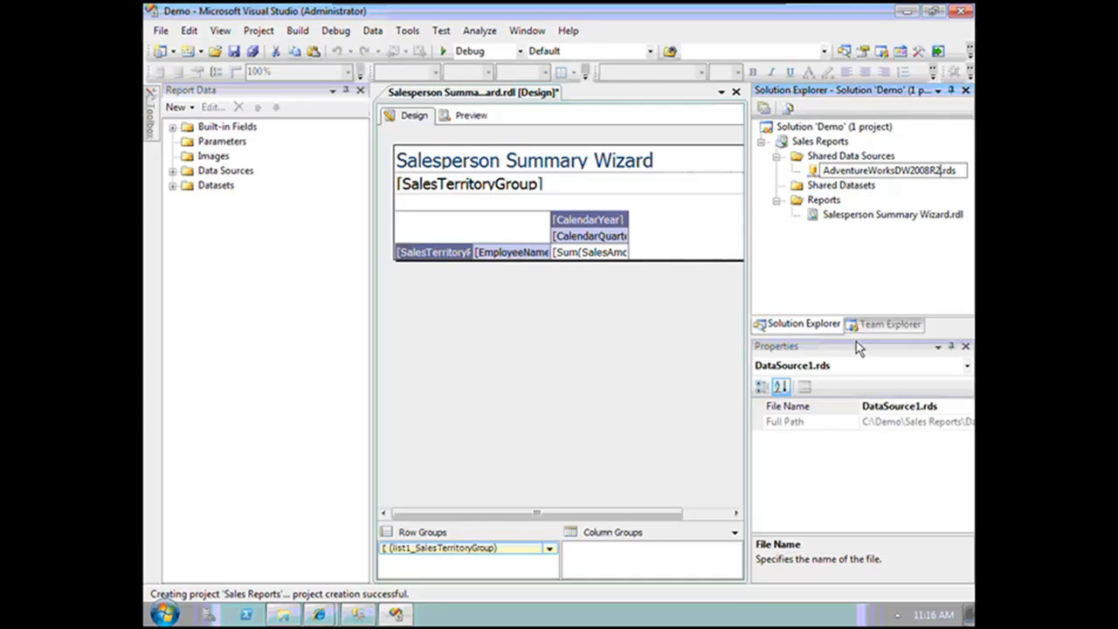
key("Return")
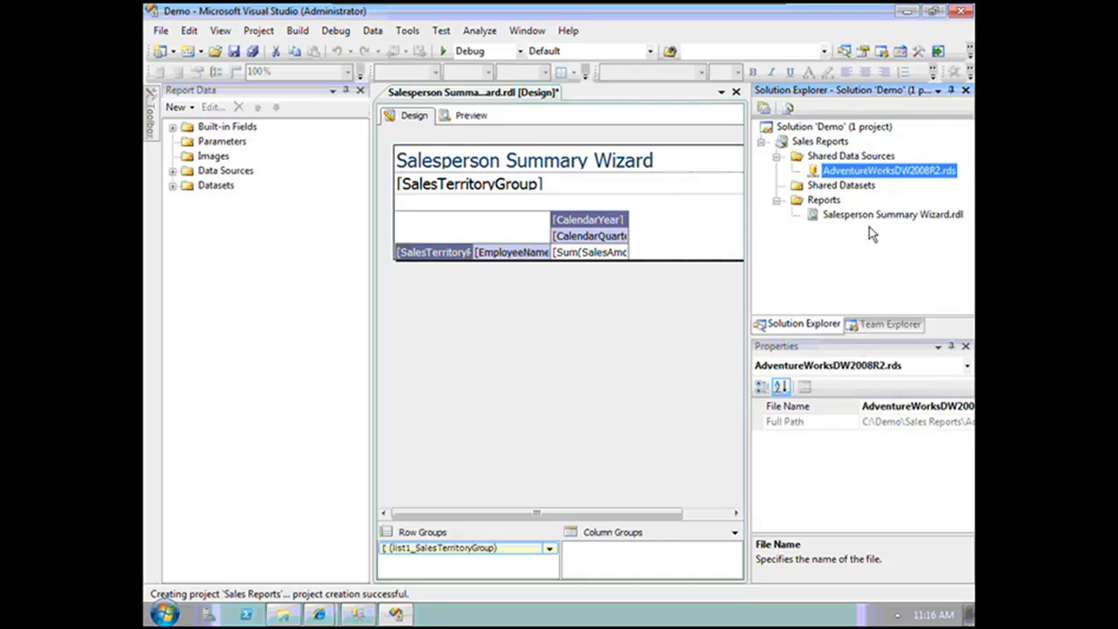
Format the matrix's Sum(SalesAmount) cell as a Number with 0 decimal places and a 1000 separator
left_click(869, 216)
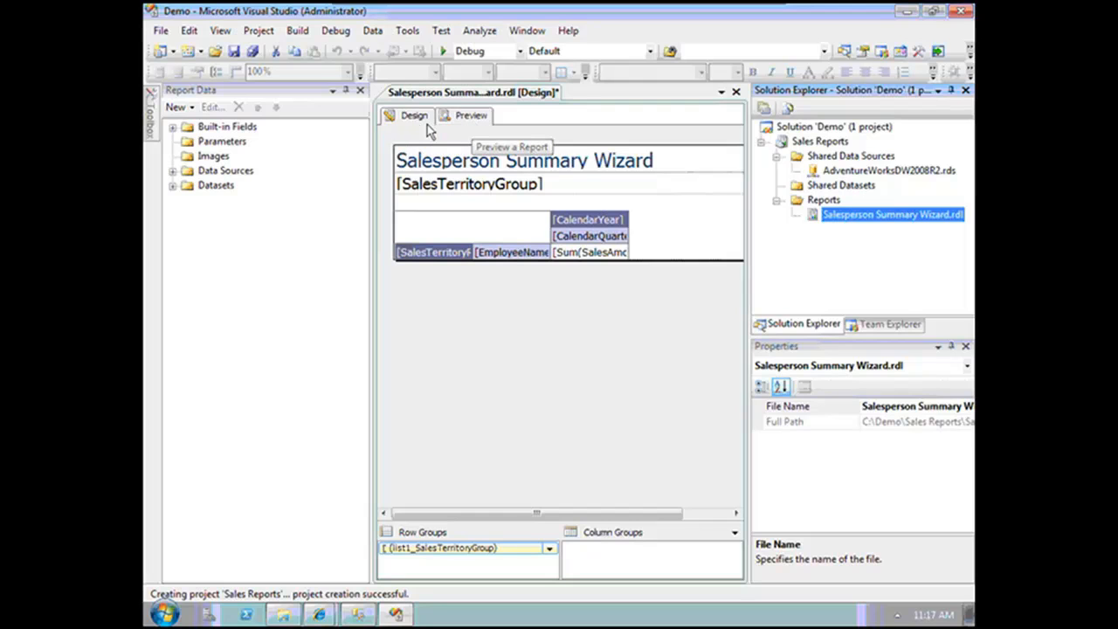
left_click_drag(372, 231, 276, 249)
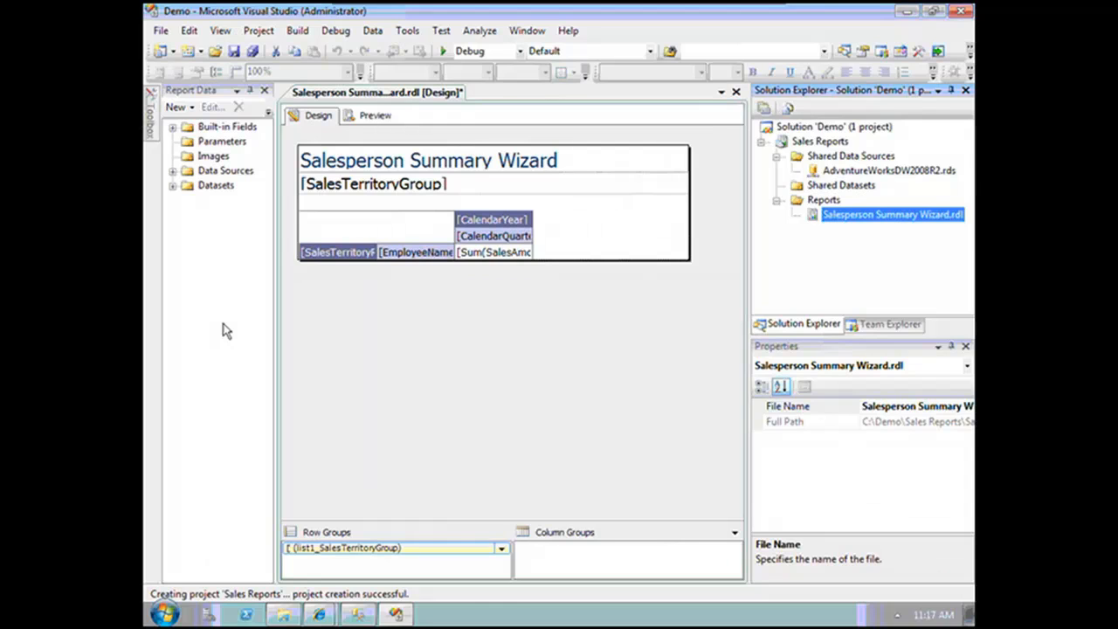
left_click(518, 258)
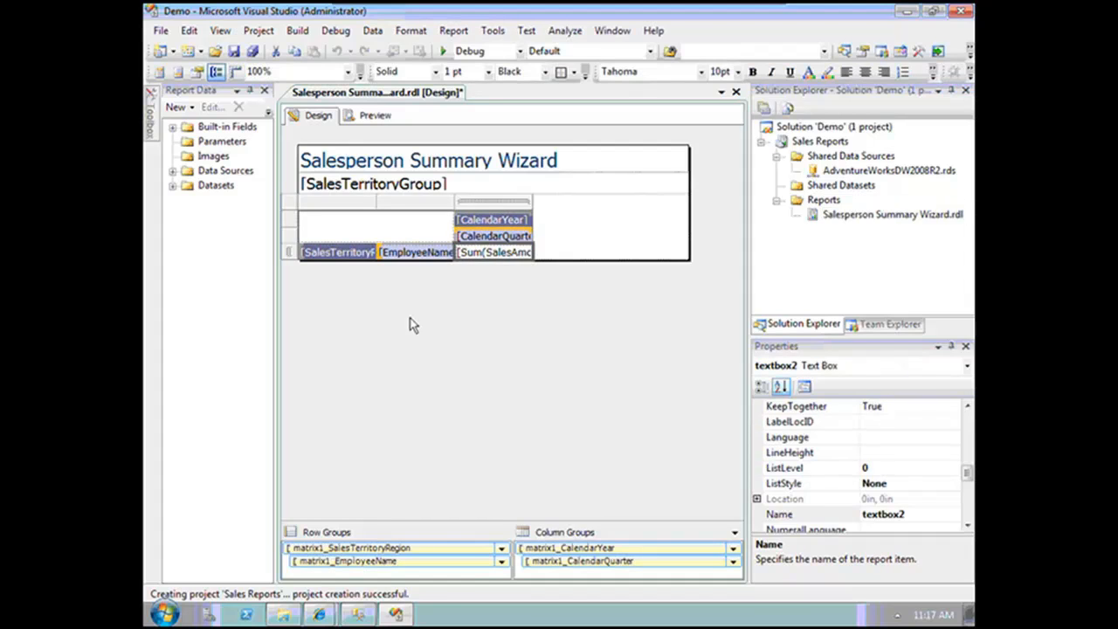
right_click(488, 256)
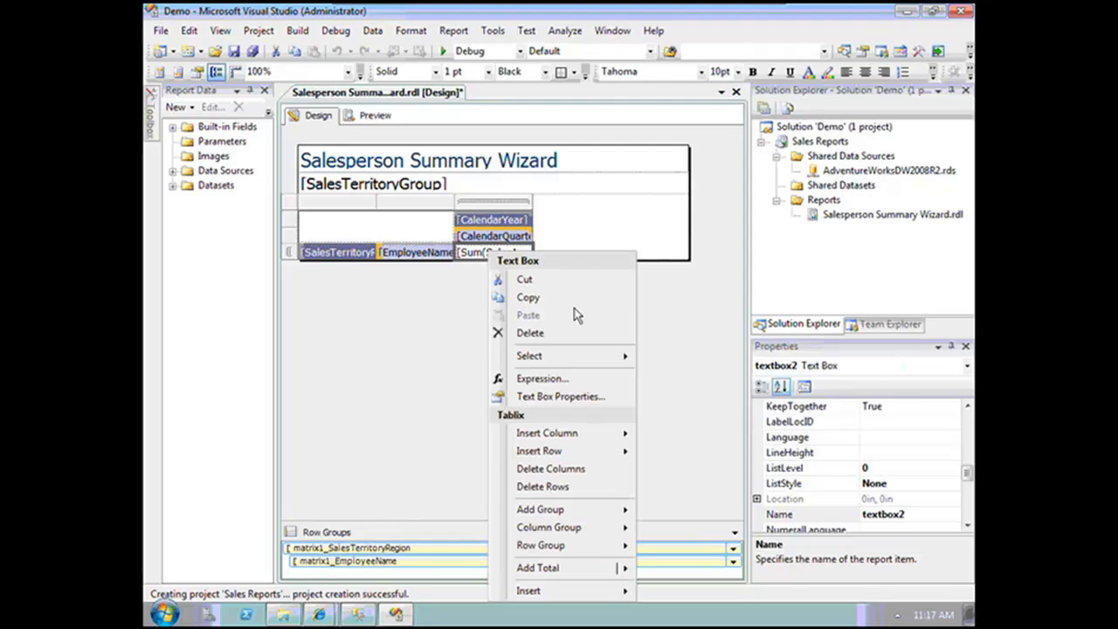
left_click(598, 398)
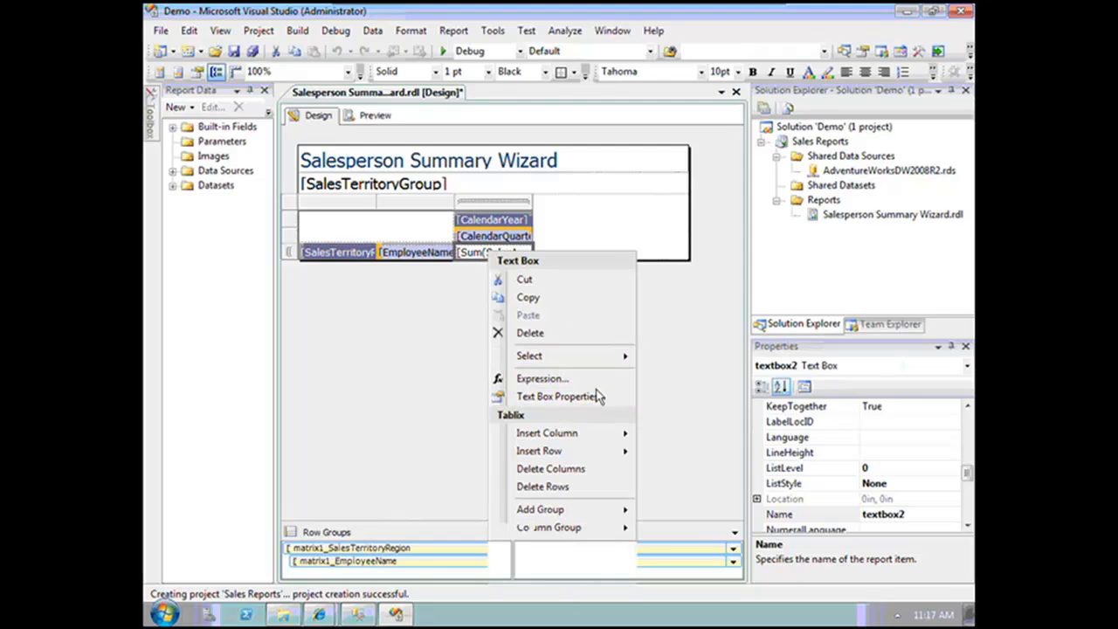
left_click(382, 163)
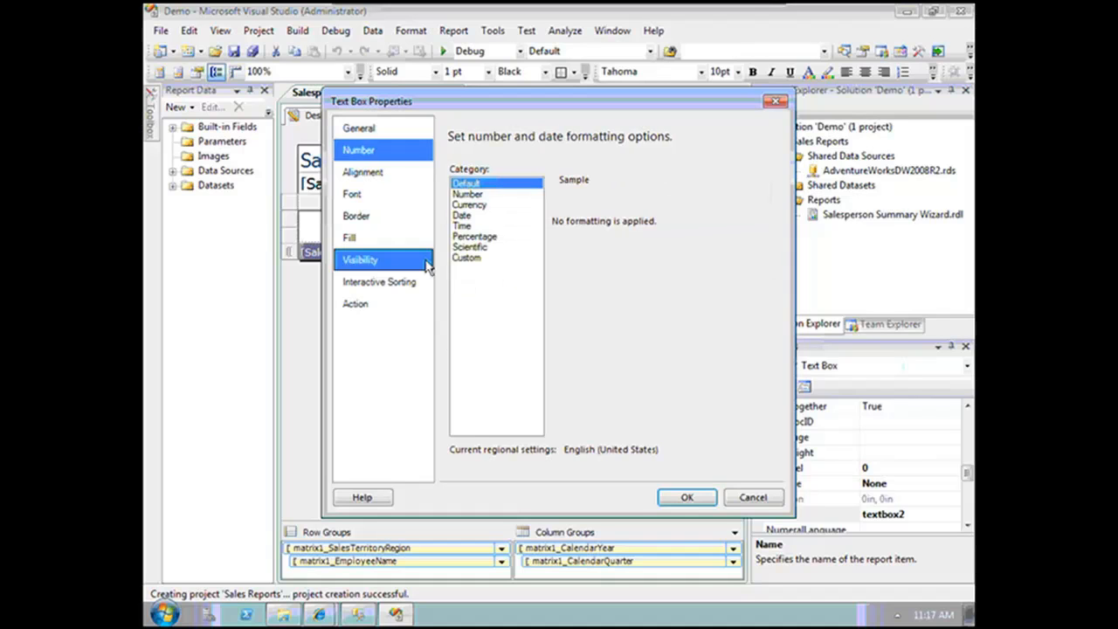
left_click(475, 194)
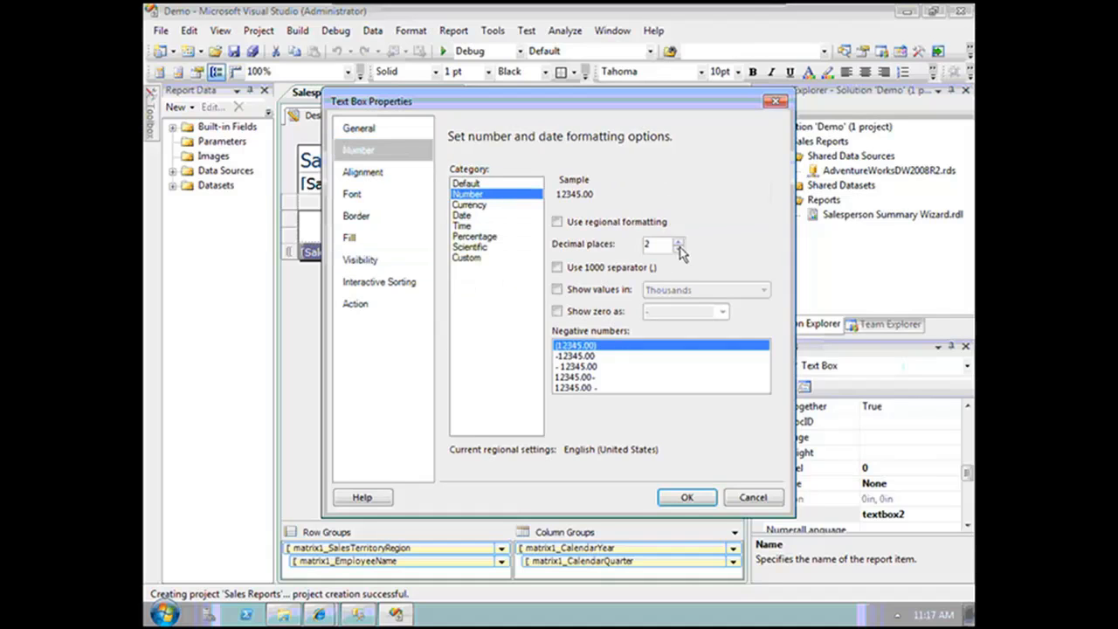
left_click(559, 268)
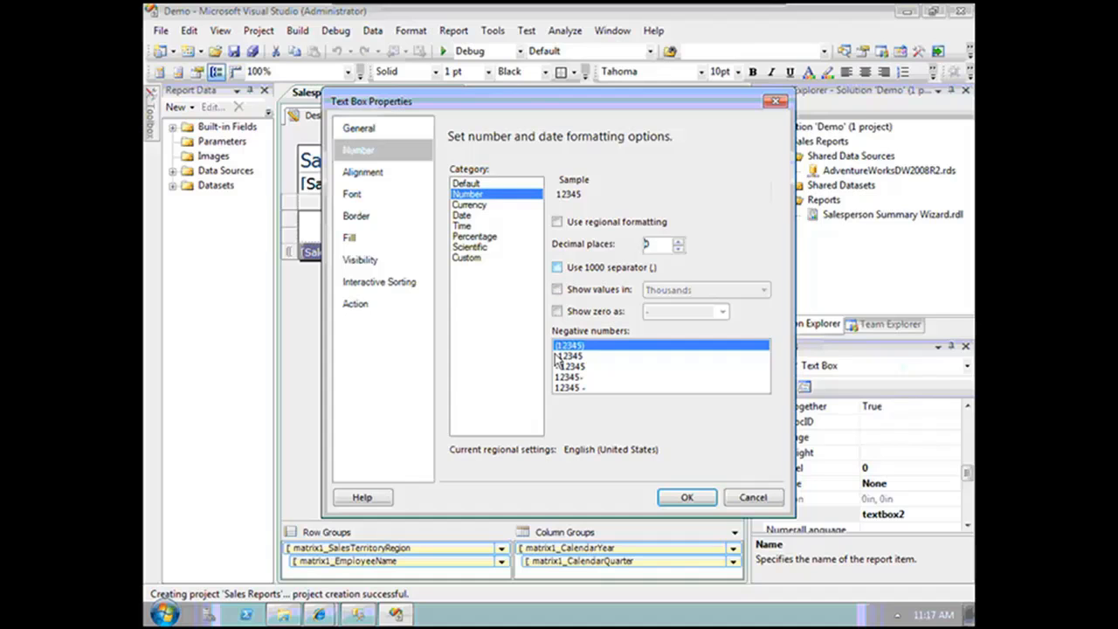
left_click(688, 497)
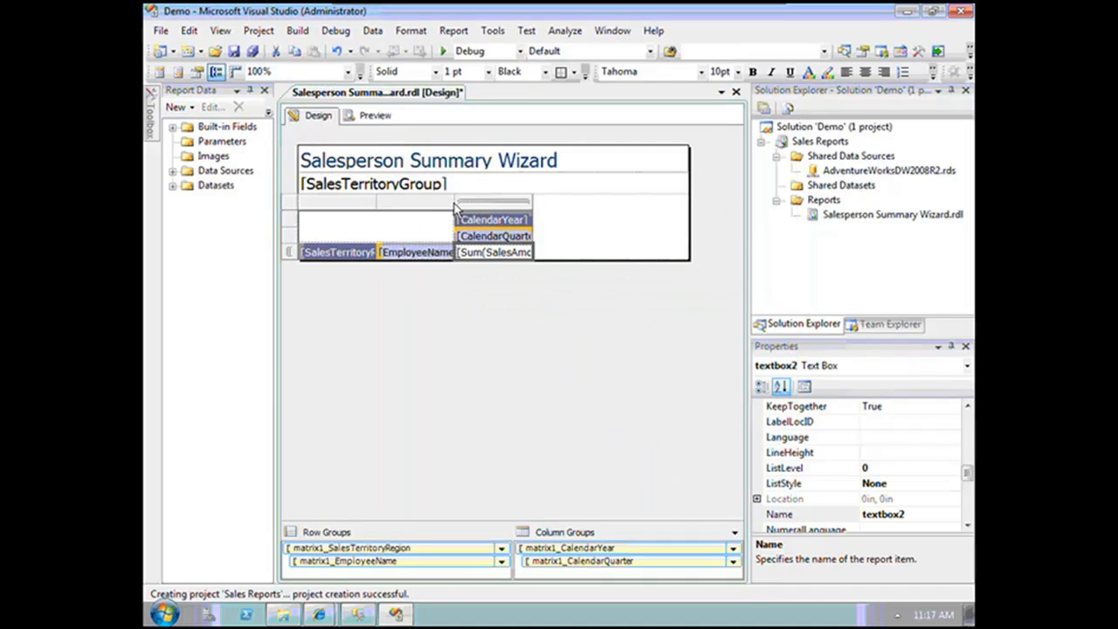
Widen the matrix's EmployeeName column to nearly double its width, and preview and save the report
left_click(430, 215)
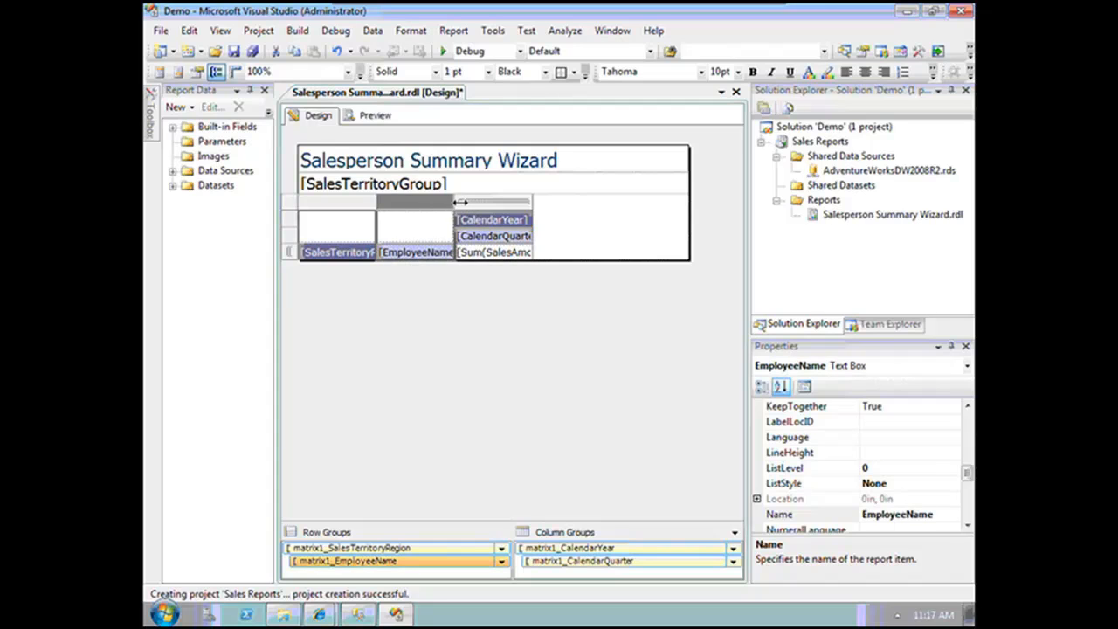
left_click_drag(454, 202, 504, 203)
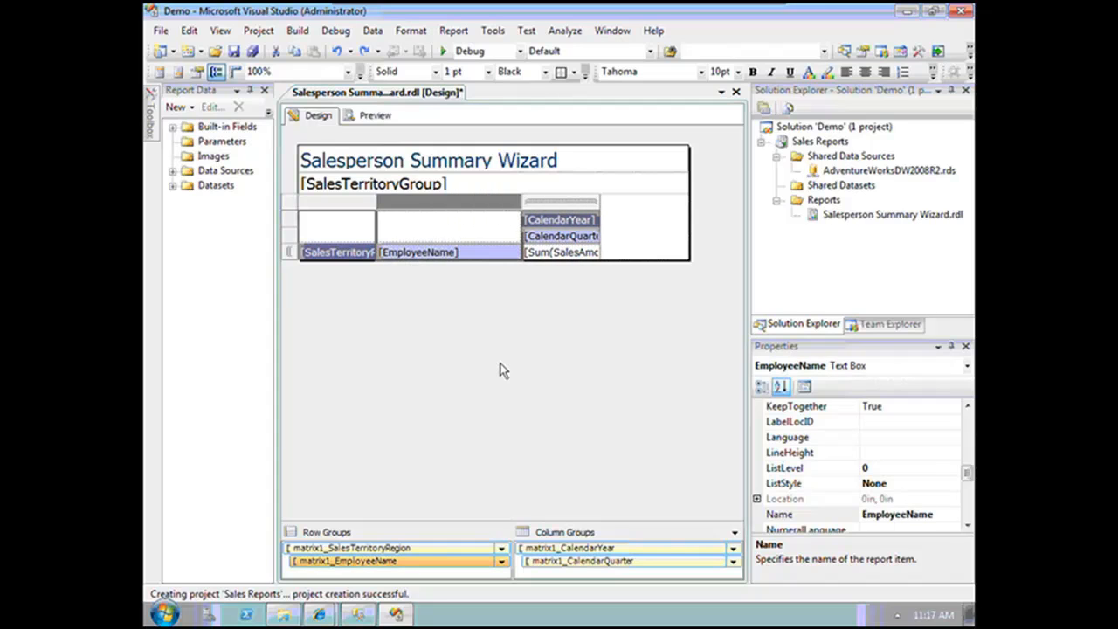
left_click(376, 117)
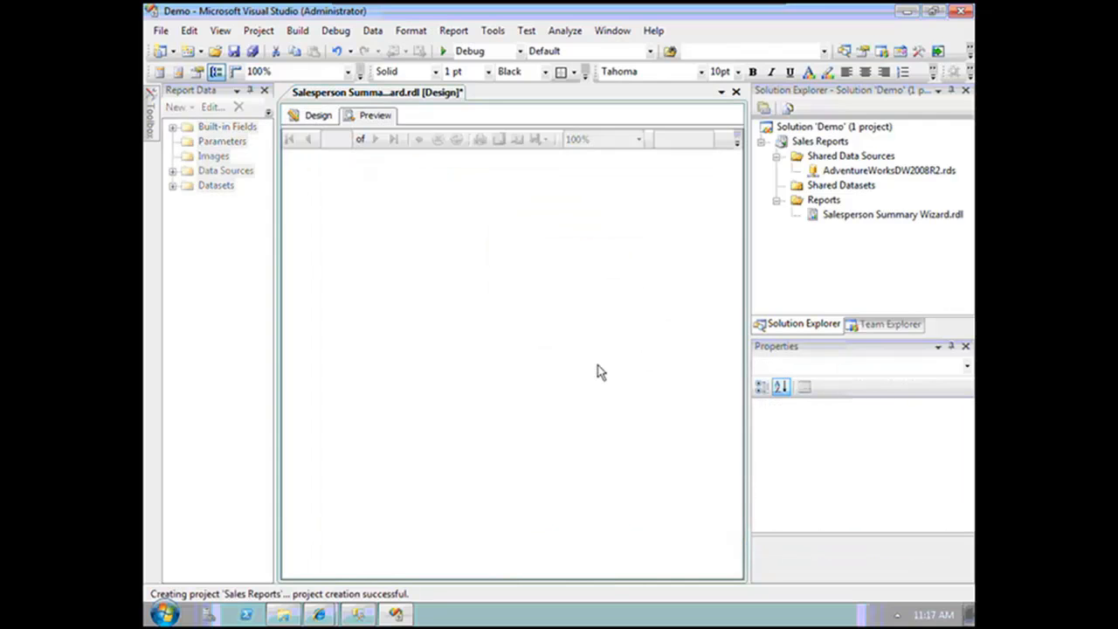
key("ctrl+s")
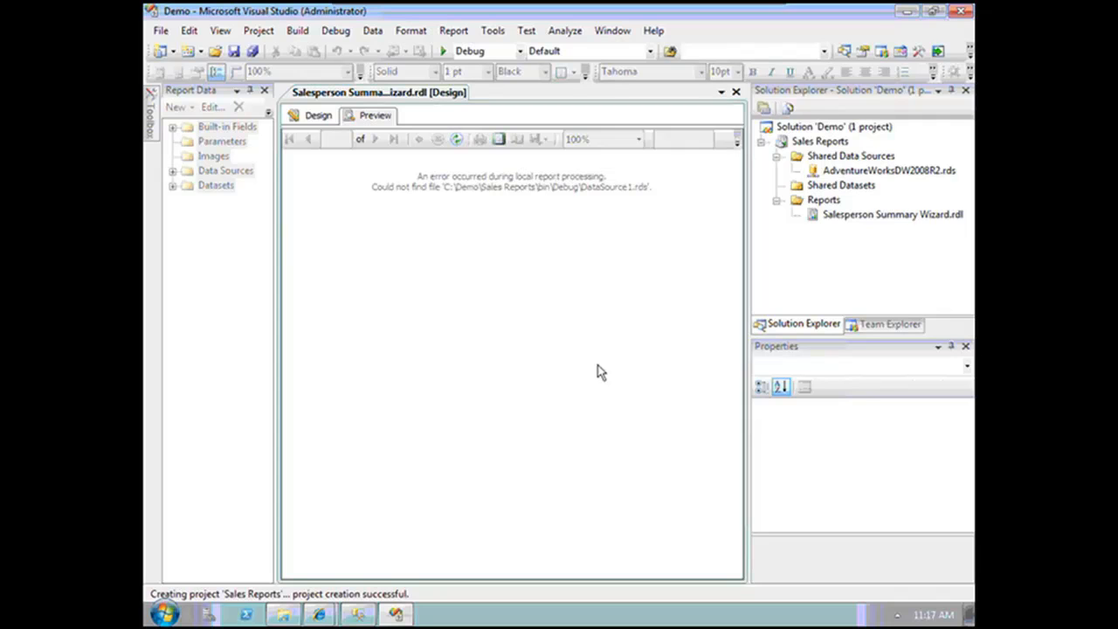
Point the report's DataSource1 to the shared data source AdventureWorksDW2008R2 and rename it AdventureWorksDW2008R2
left_click(292, 116)
left_click(172, 171)
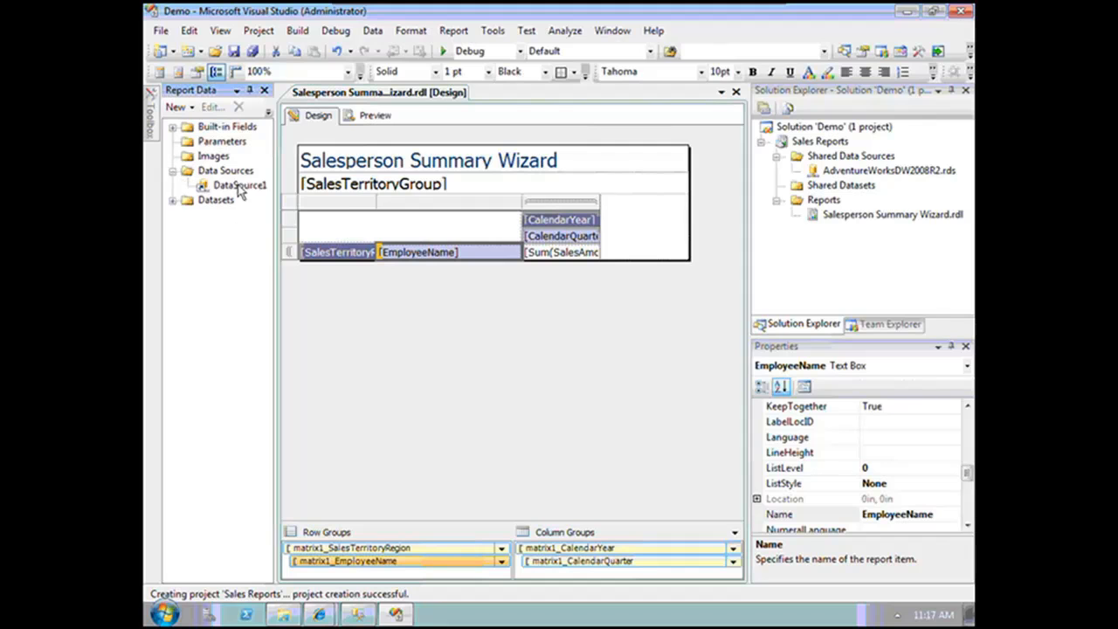
right_click(229, 185)
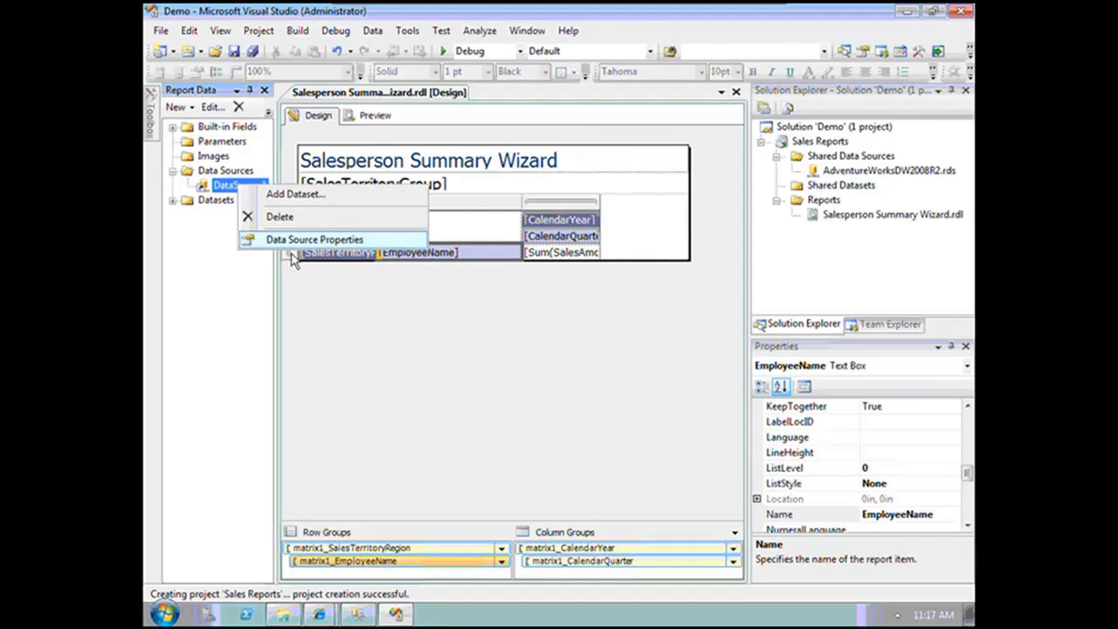
left_click(319, 241)
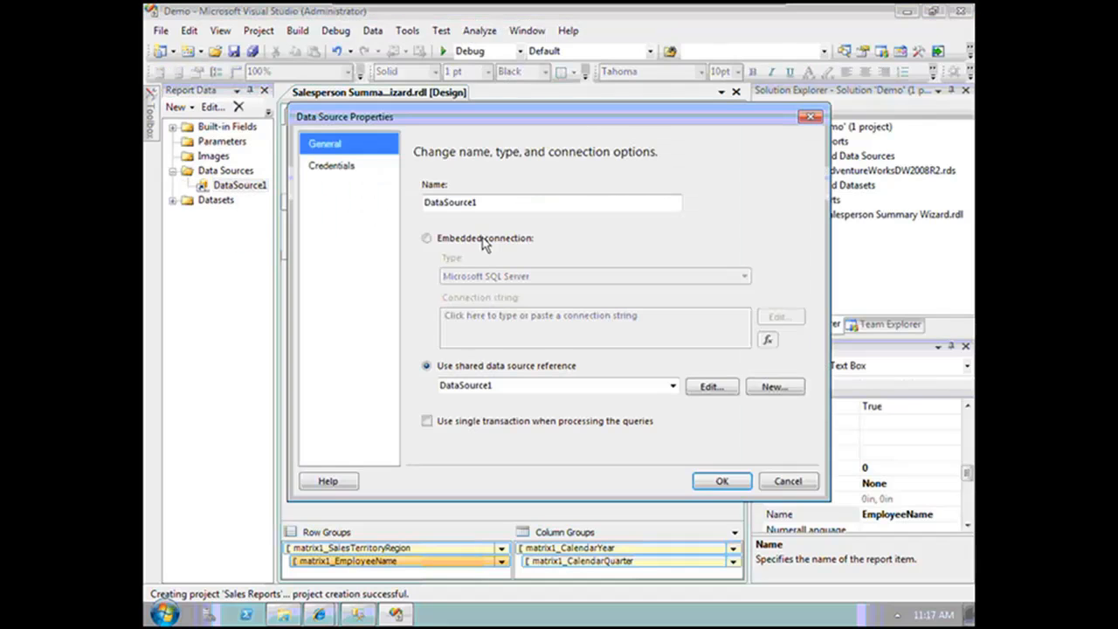
left_click(673, 386)
left_click(540, 401)
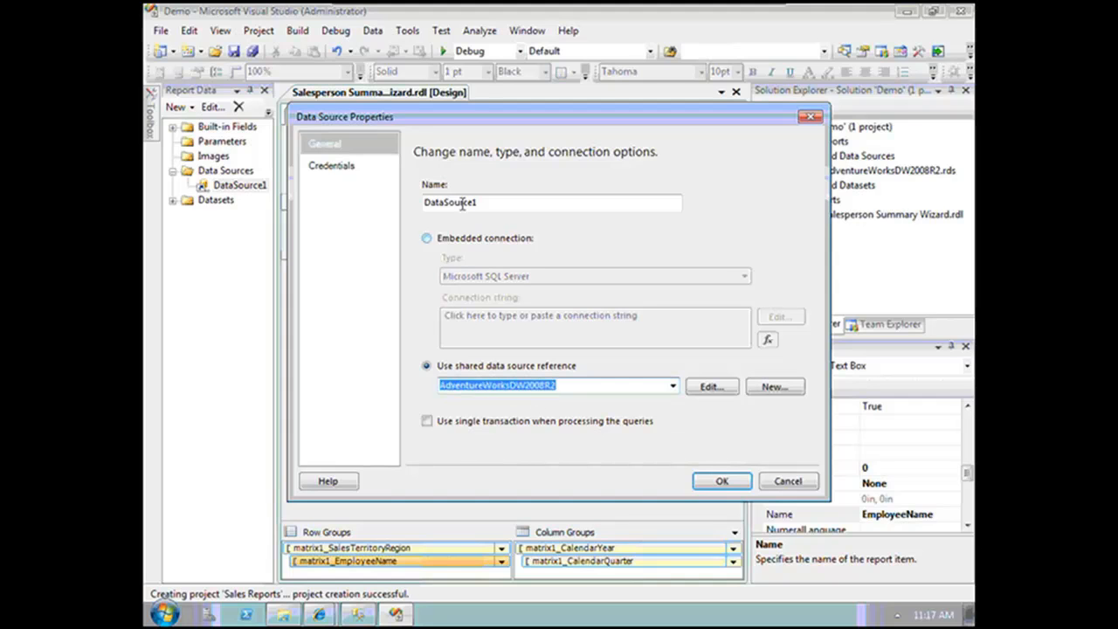
double_click(499, 203)
type("AdventureWorksDW2008R2")
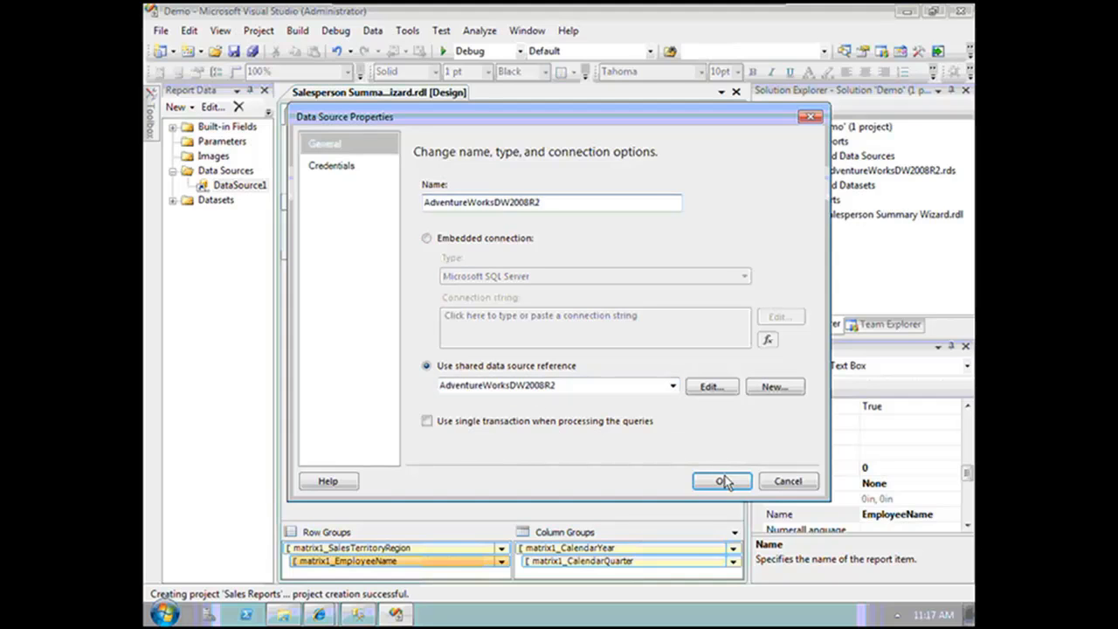
left_click(721, 481)
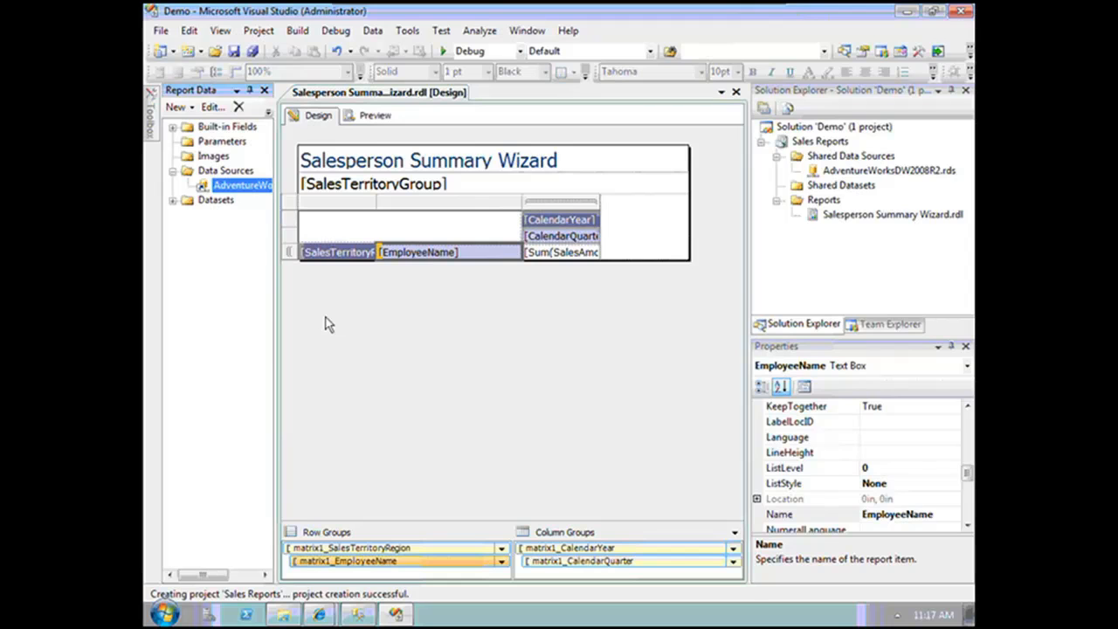
Preview the report through to the North America page and expand the Northwest region and the year 2005
left_click(365, 121)
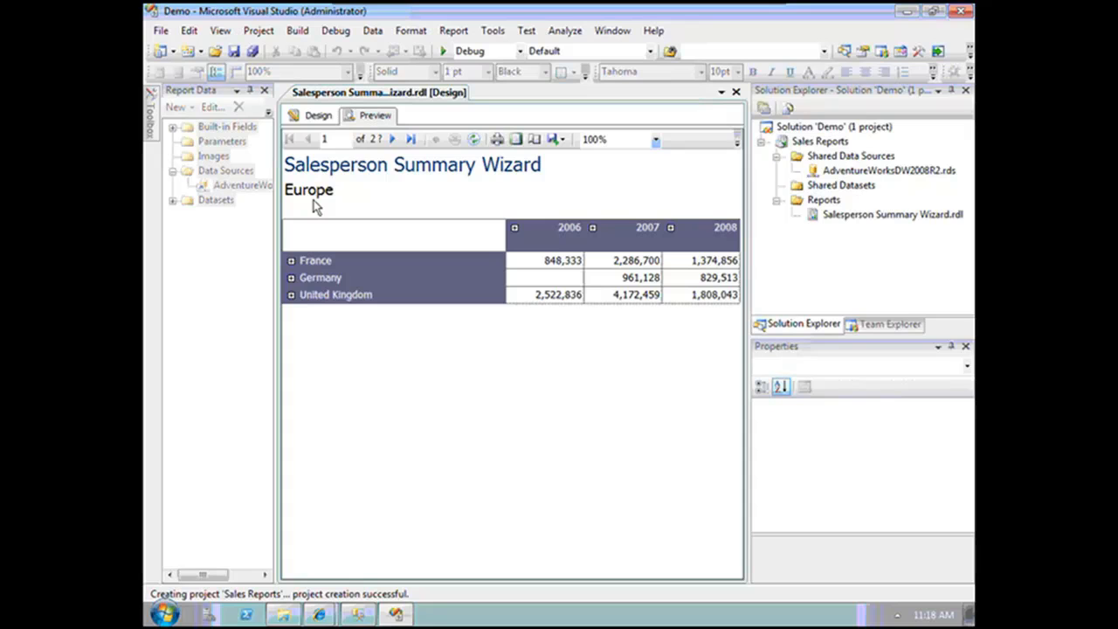
left_click(393, 143)
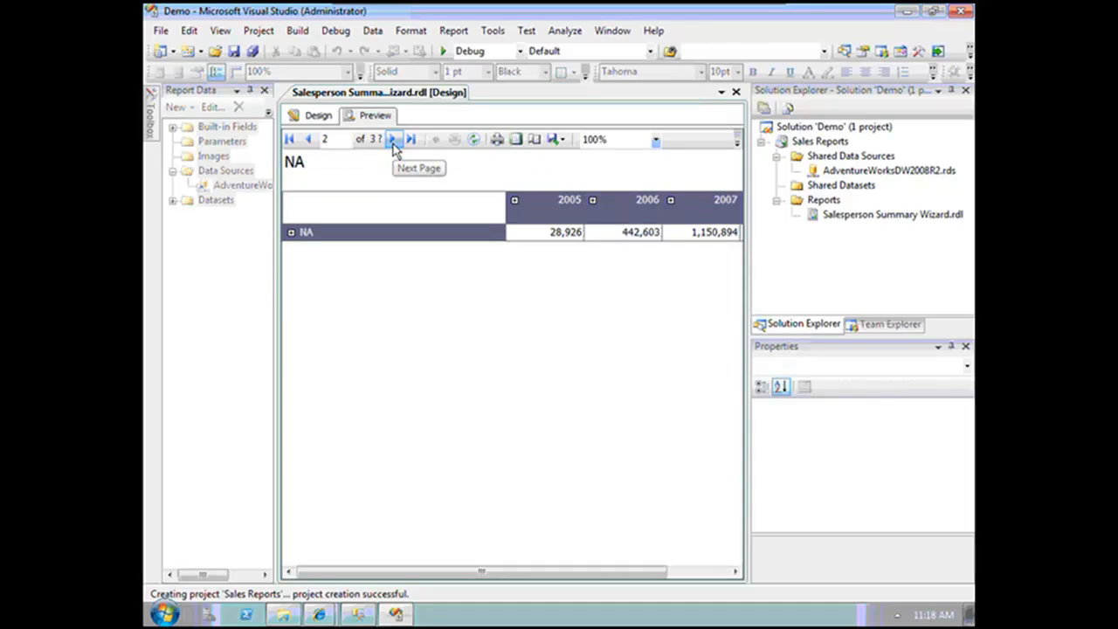
left_click(393, 143)
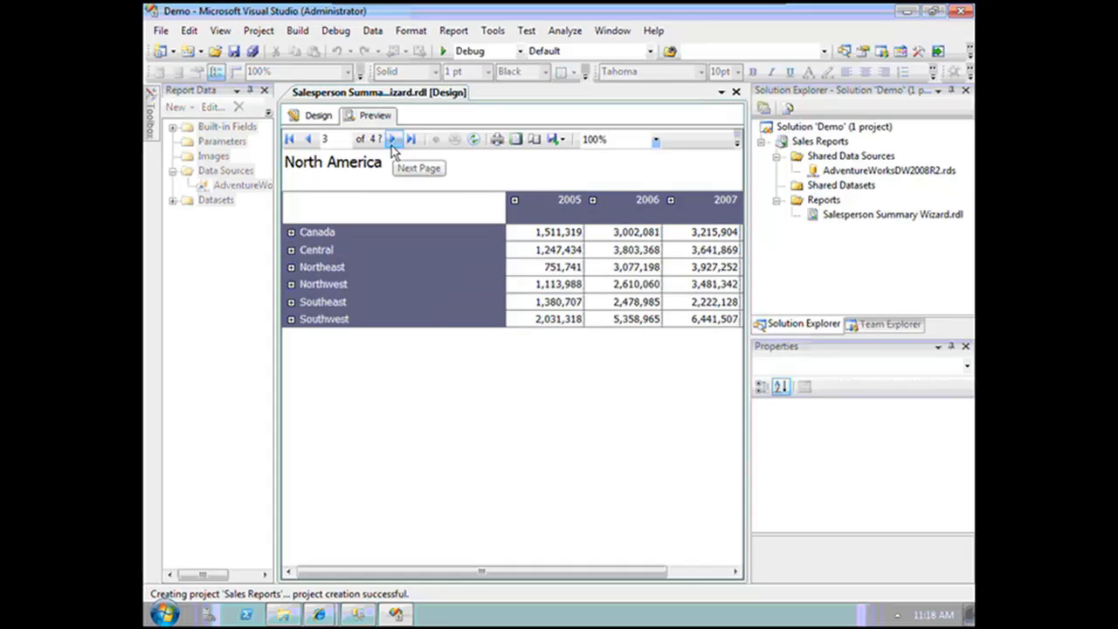
left_click(290, 284)
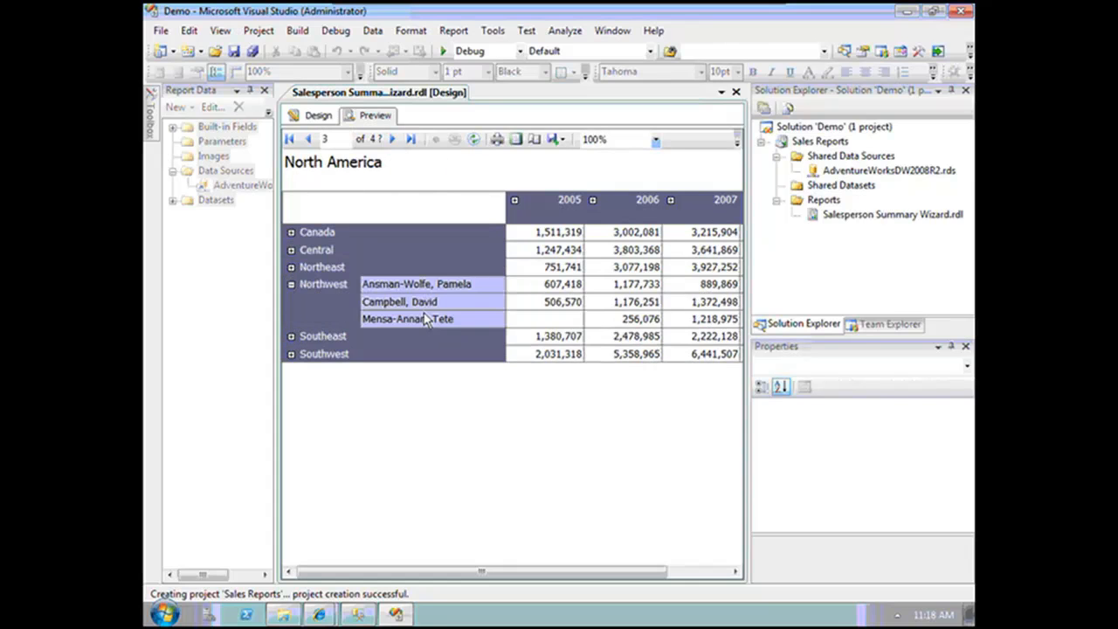
left_click(515, 201)
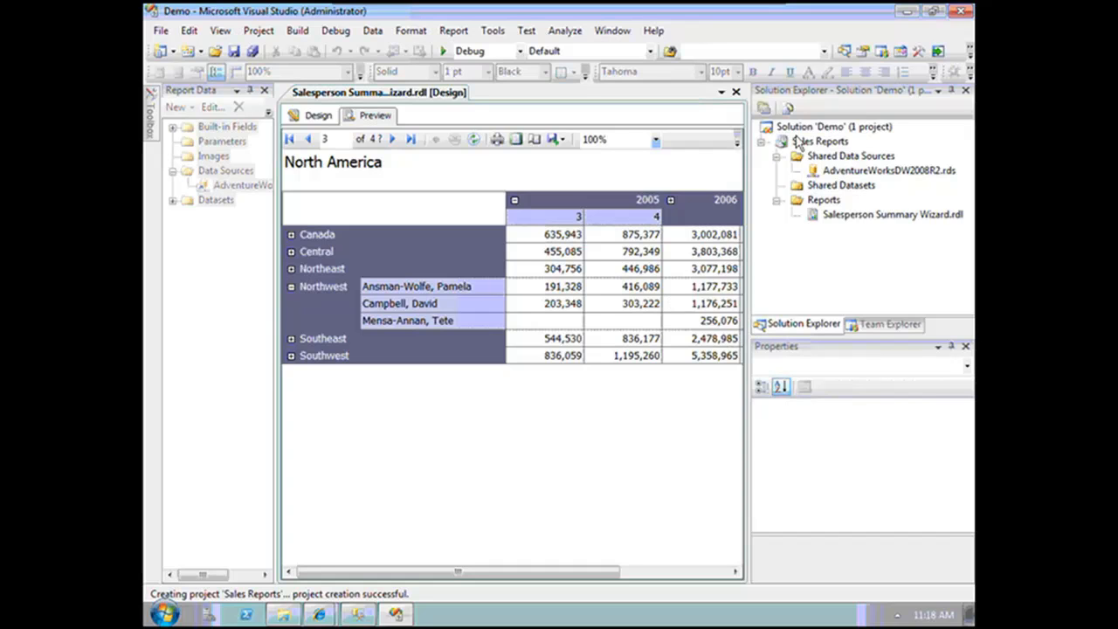
Deploy the Sales Reports project to the report server and review the deployment messages in the build output
right_click(822, 142)
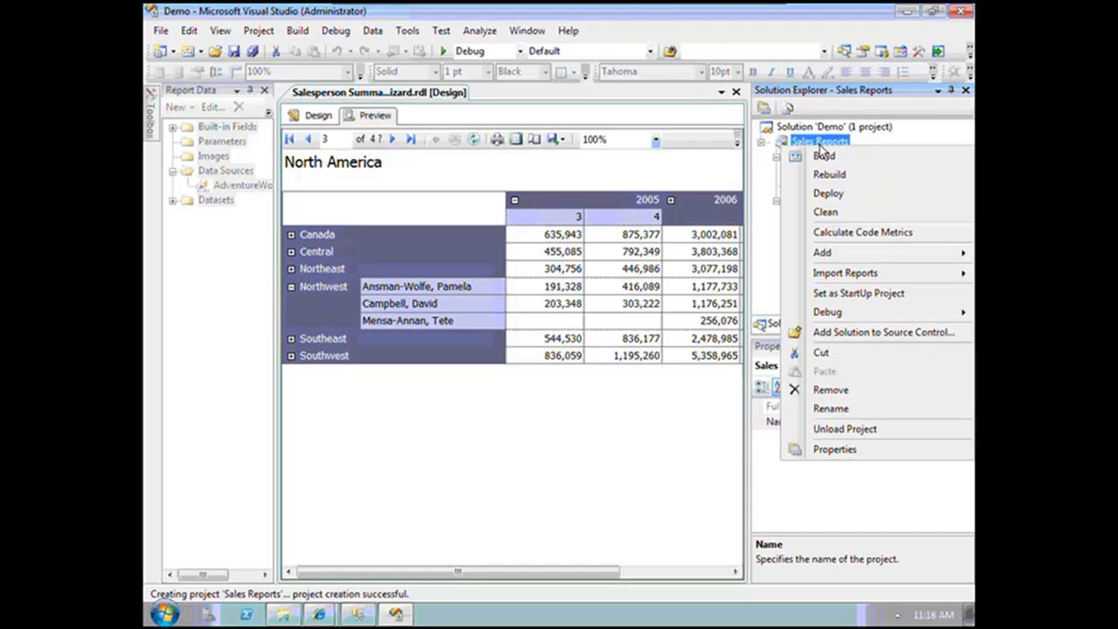
left_click(859, 197)
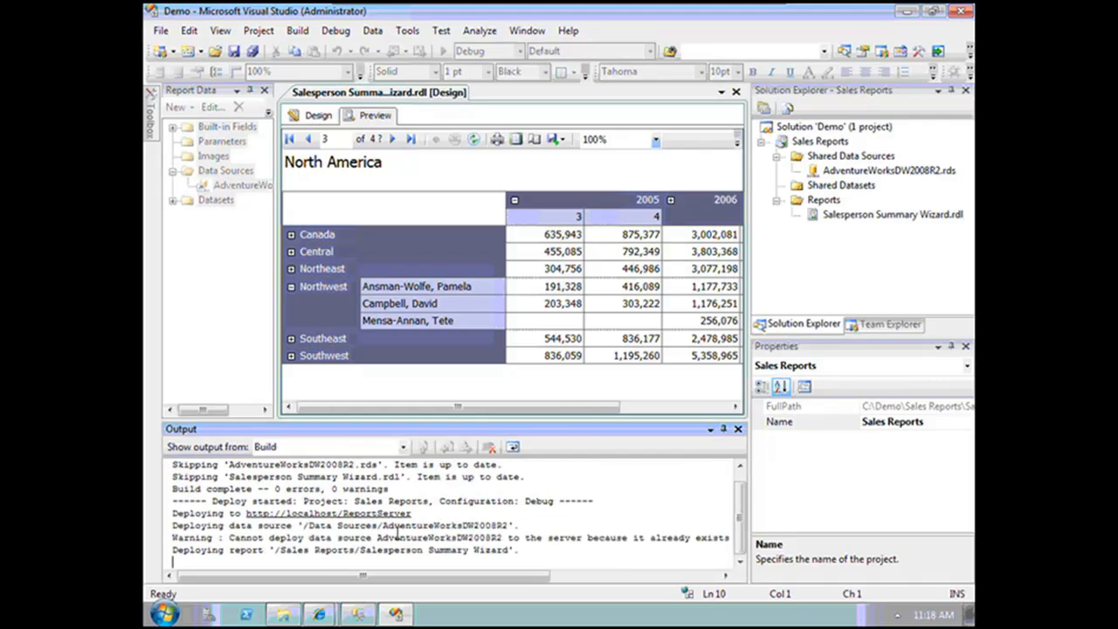
left_click_drag(543, 552, 161, 497)
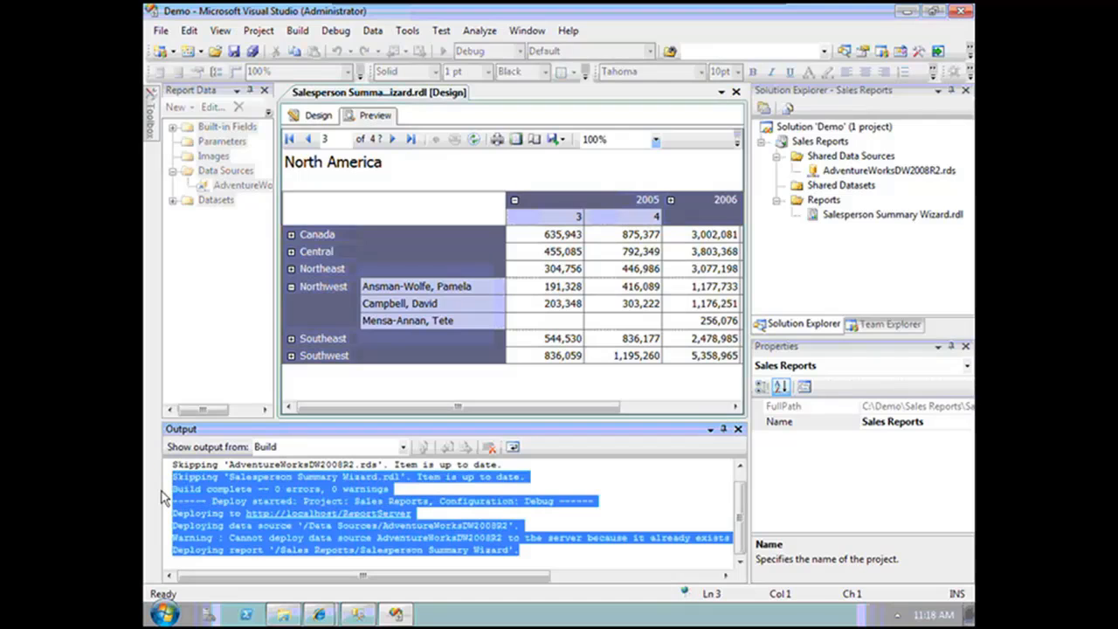
Switch to Report Manager in Internet Explorer and open the Salesperson Summary Wizard report from the Sales Reports folder
left_click(318, 616)
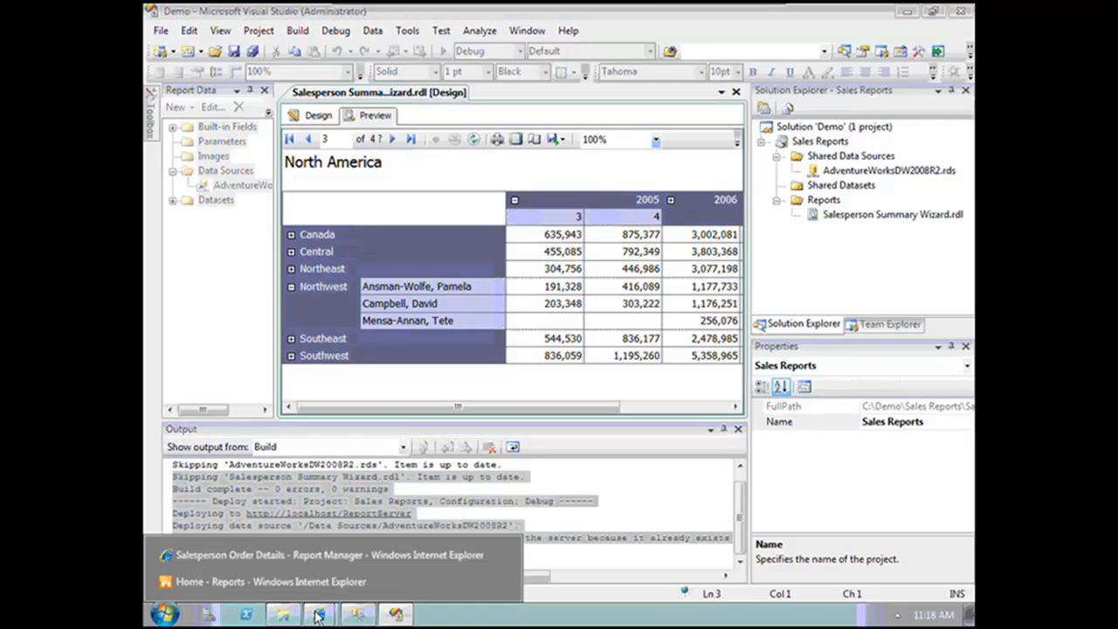
left_click(306, 556)
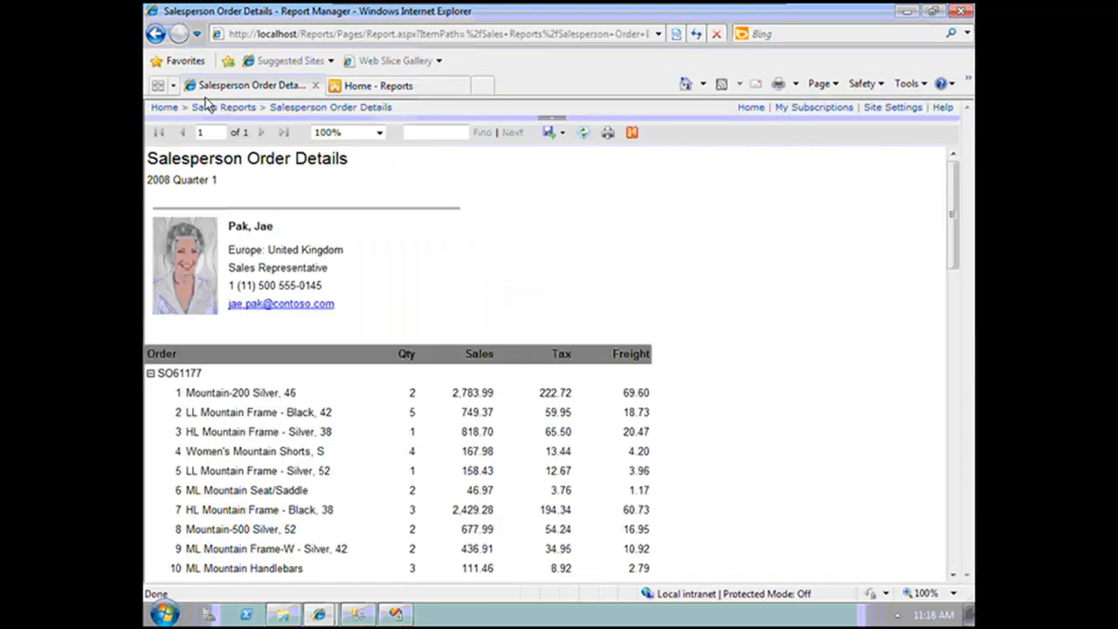
left_click(164, 107)
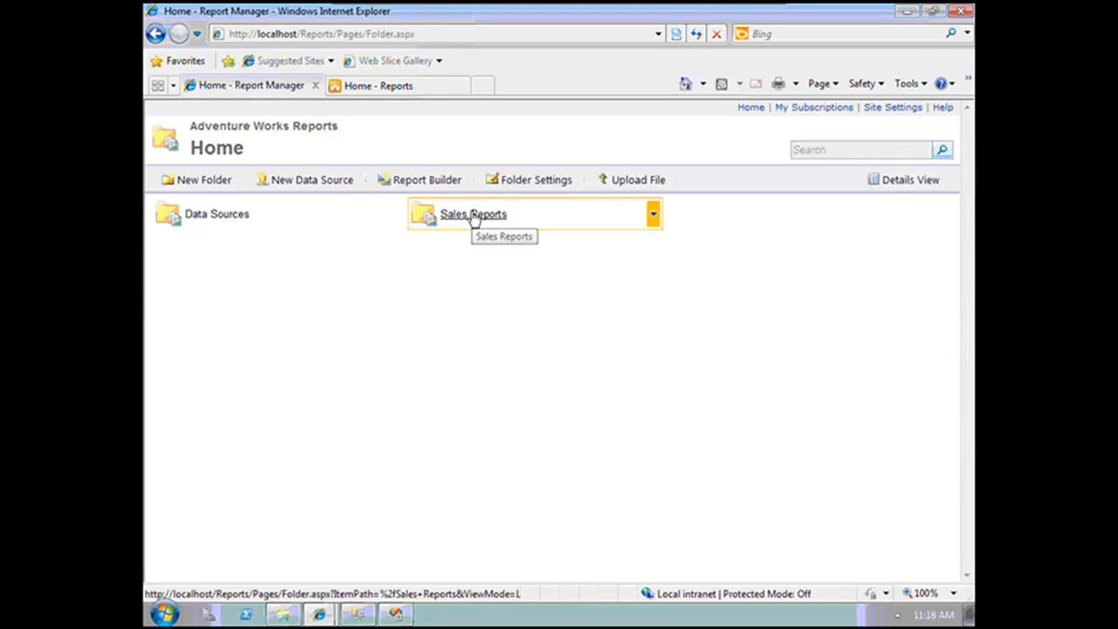
left_click(473, 216)
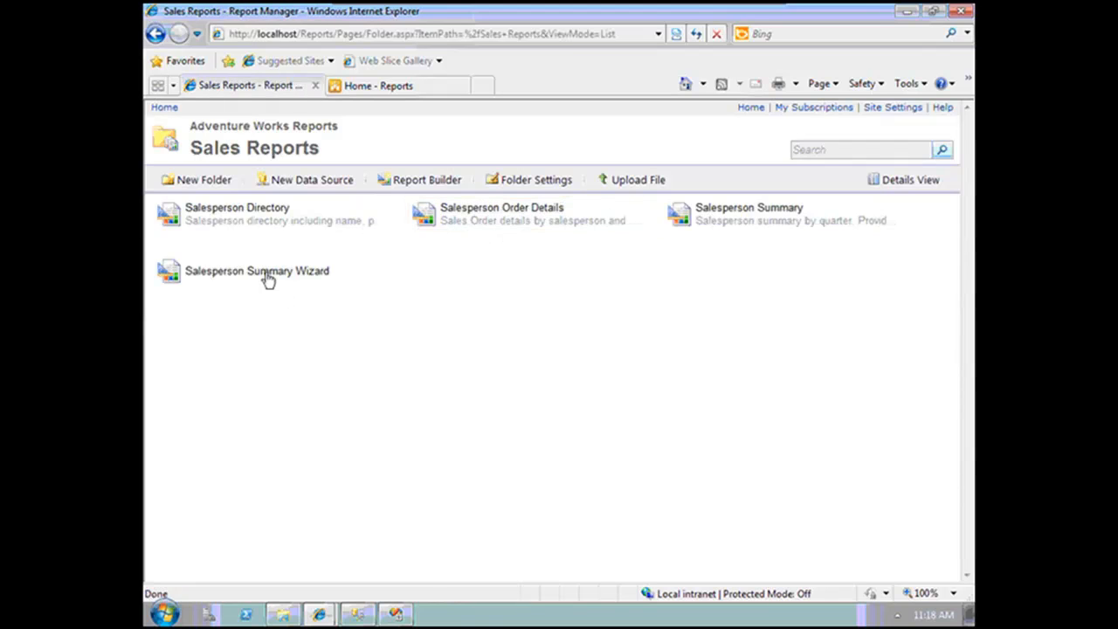
left_click(268, 274)
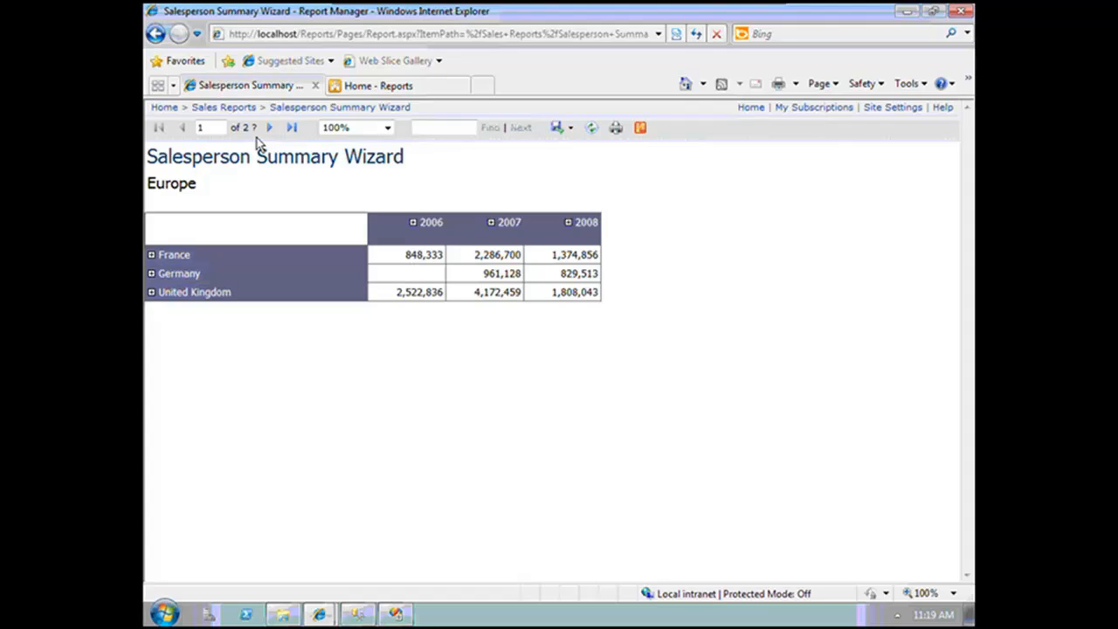
Check the deployed report's last page and page 4, and examine the viewer's zoom, text search and export format options
left_click(291, 128)
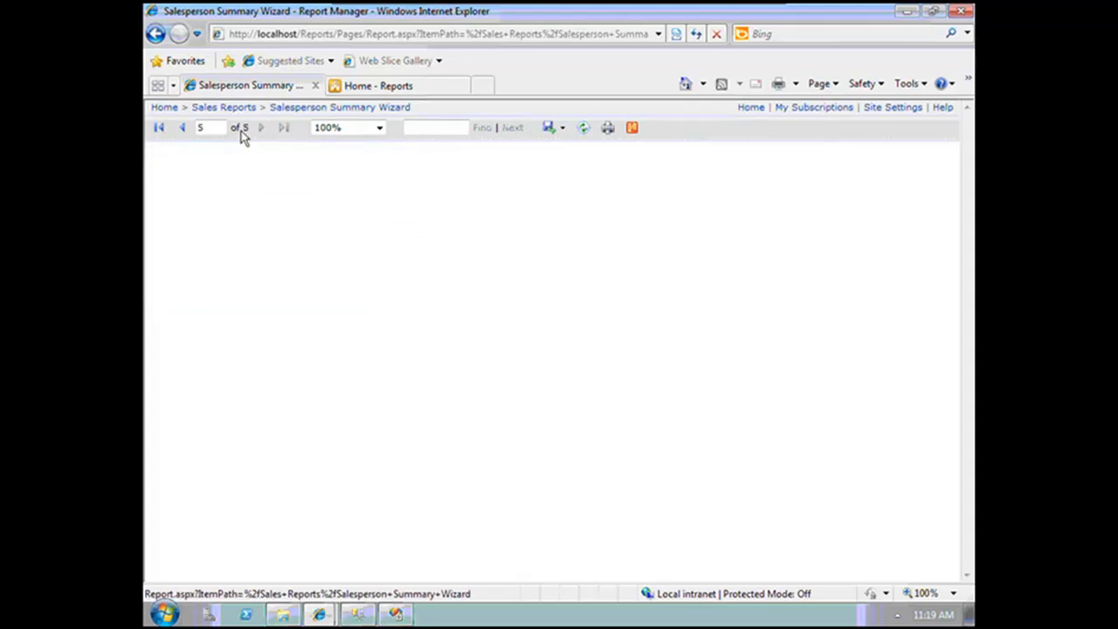
left_click(184, 128)
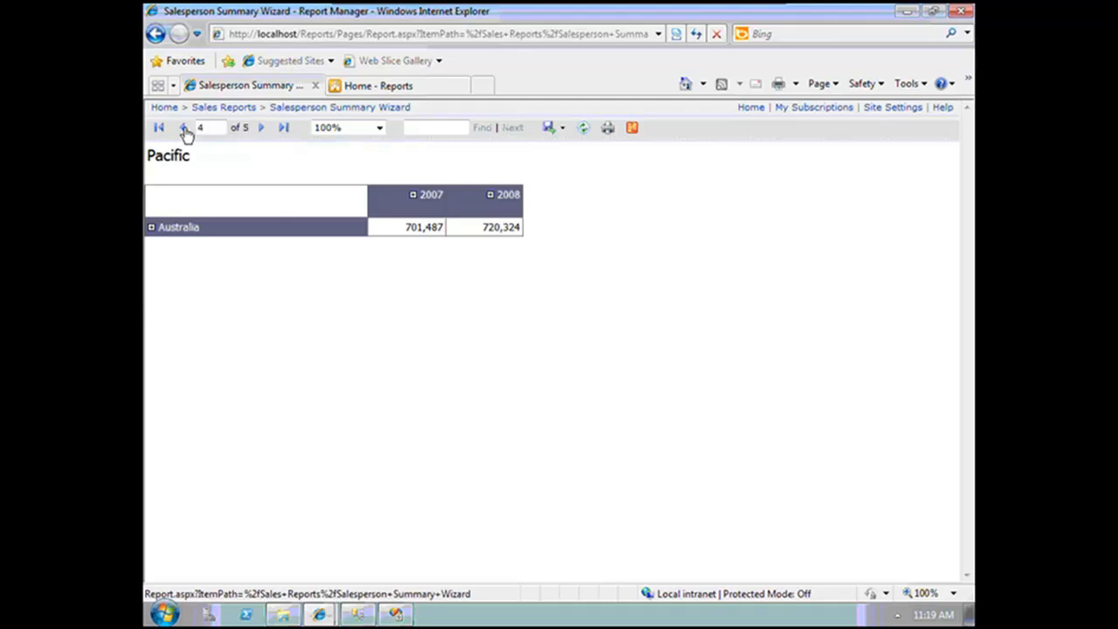
left_click(381, 129)
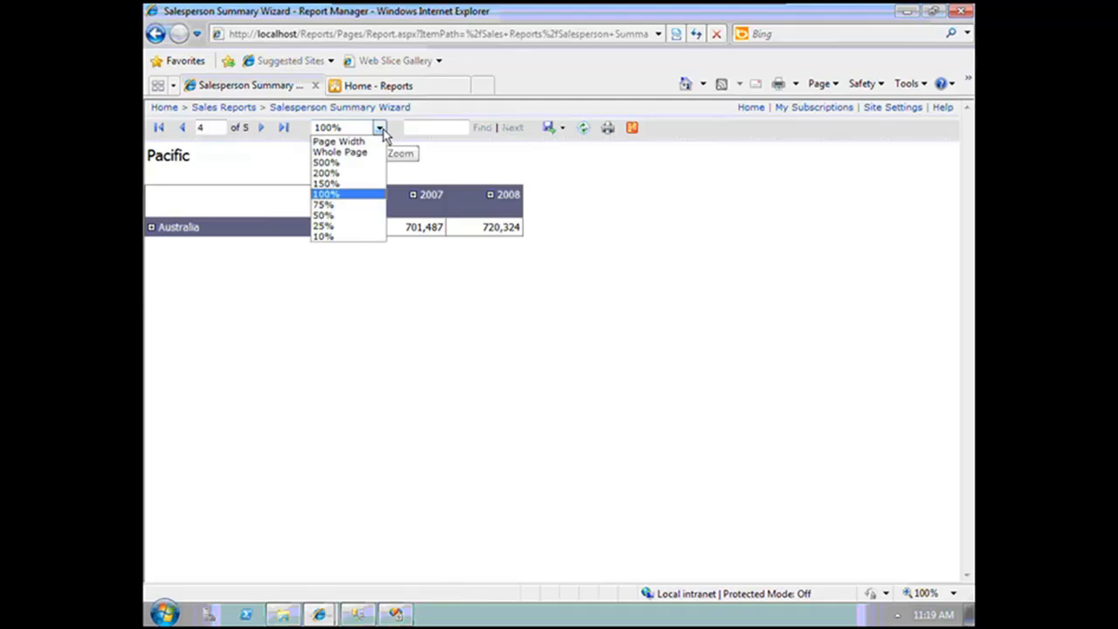
left_click(382, 129)
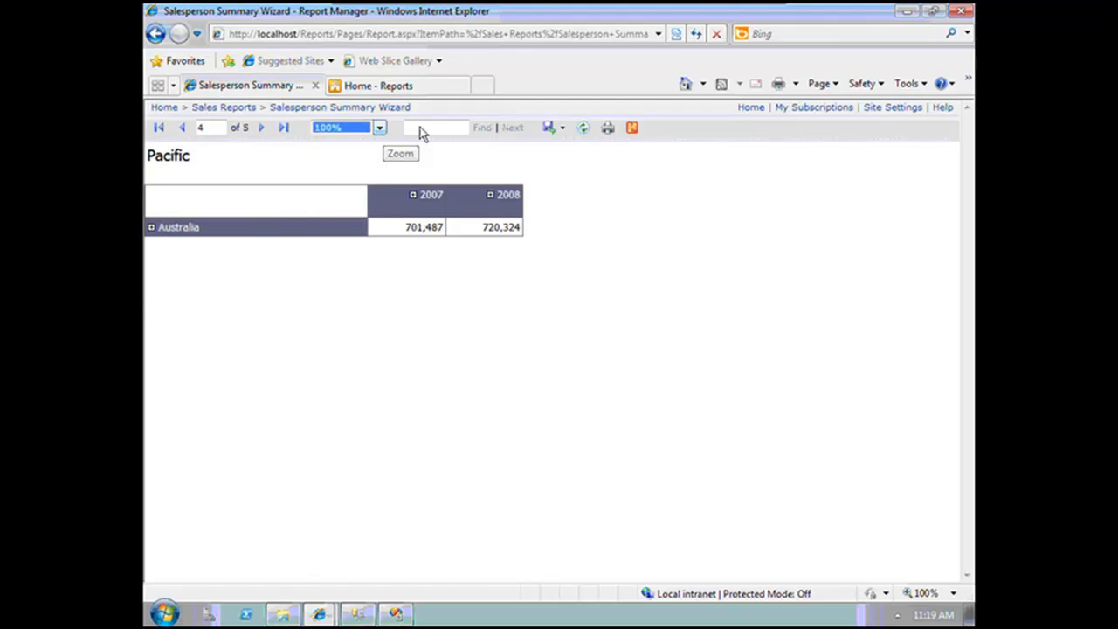
left_click(420, 128)
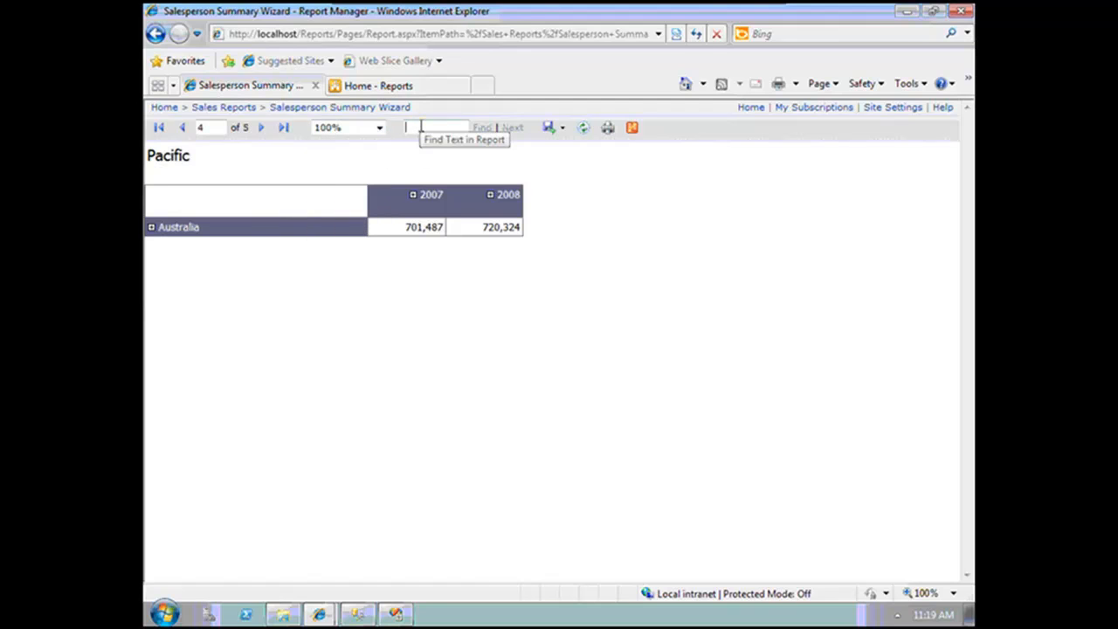
left_click(563, 129)
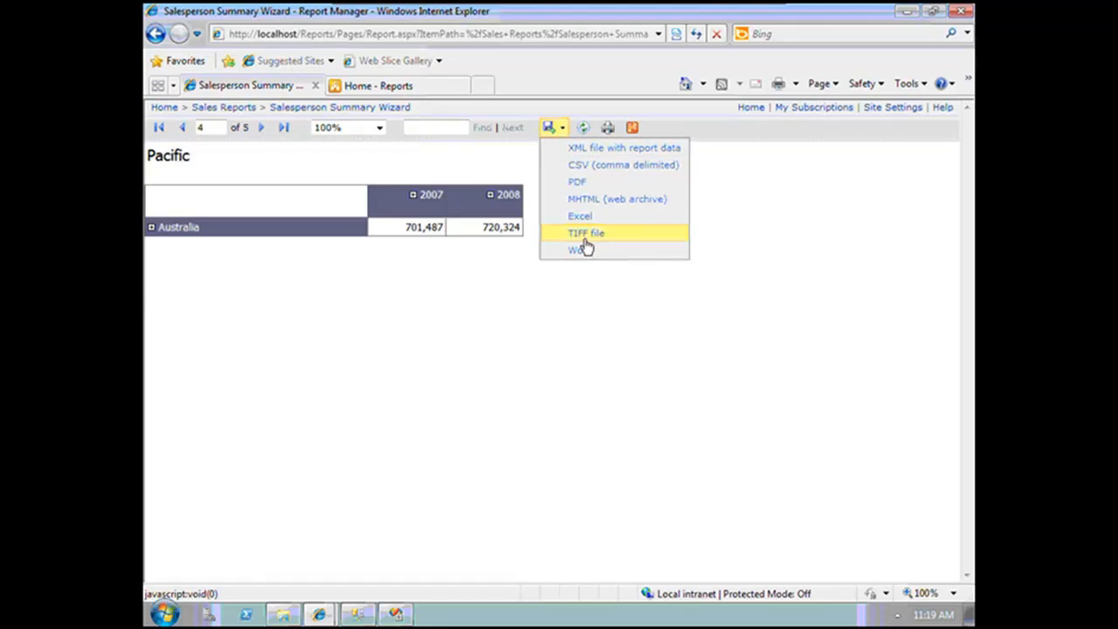